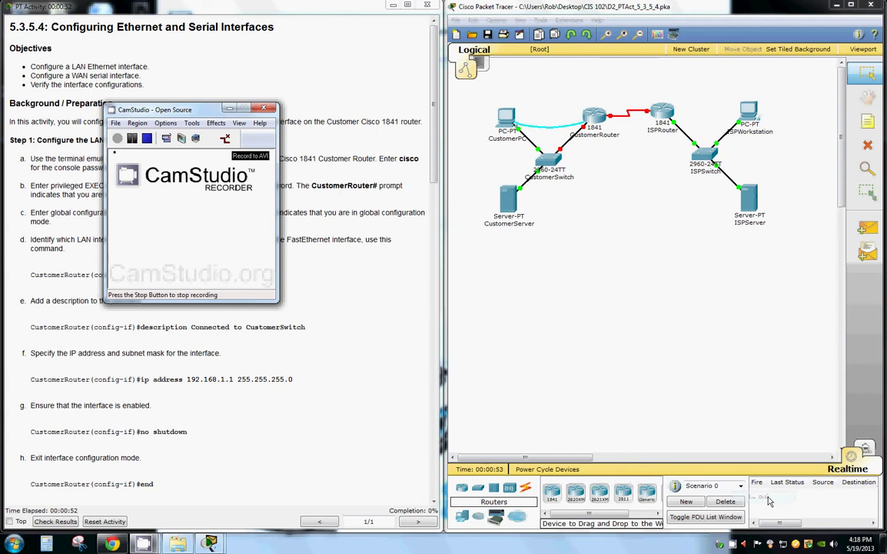
- Minimize the CamStudio window so the activity instructions are uncovered
{"action": "left_click", "coordinate": [228, 110]}
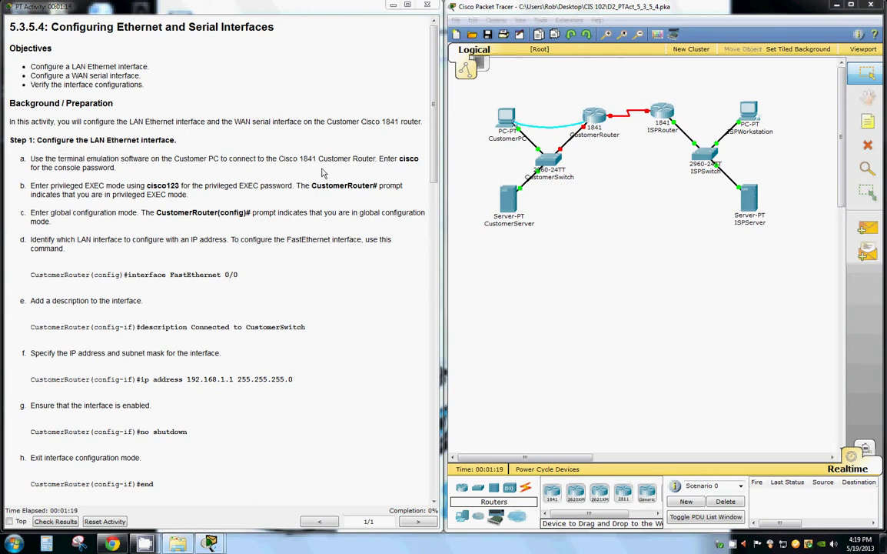
- Connect CustomerPC's Terminal to CustomerRouter and log in with the console password
{"action": "left_click", "coordinate": [505, 121]}
{"action": "left_click", "coordinate": [204, 127]}
{"action": "left_click", "coordinate": [281, 184]}
{"action": "left_click", "coordinate": [298, 287]}
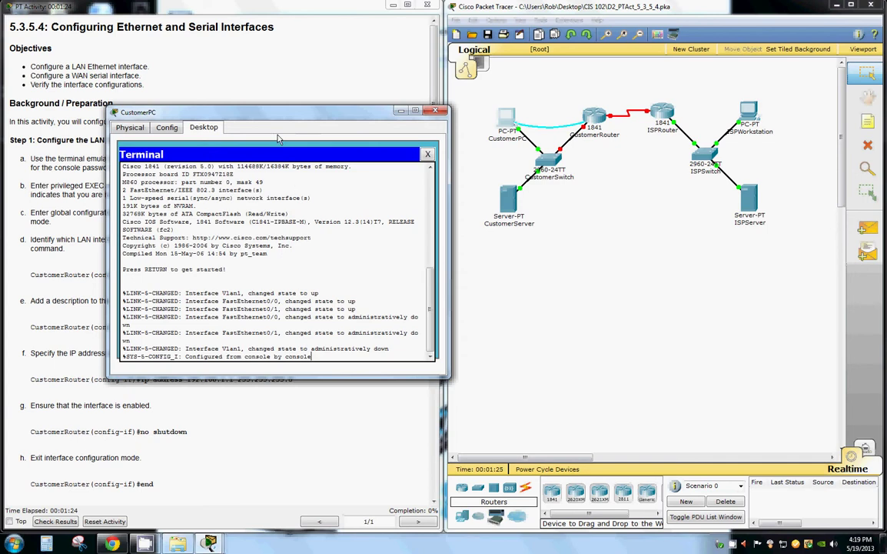
{"action": "key", "text": "Return"}
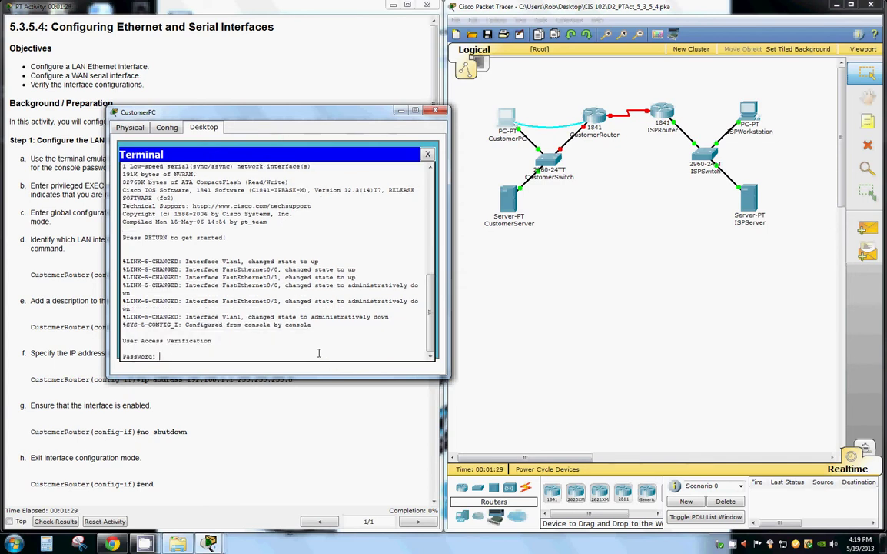
{"action": "key", "text": "Return"}
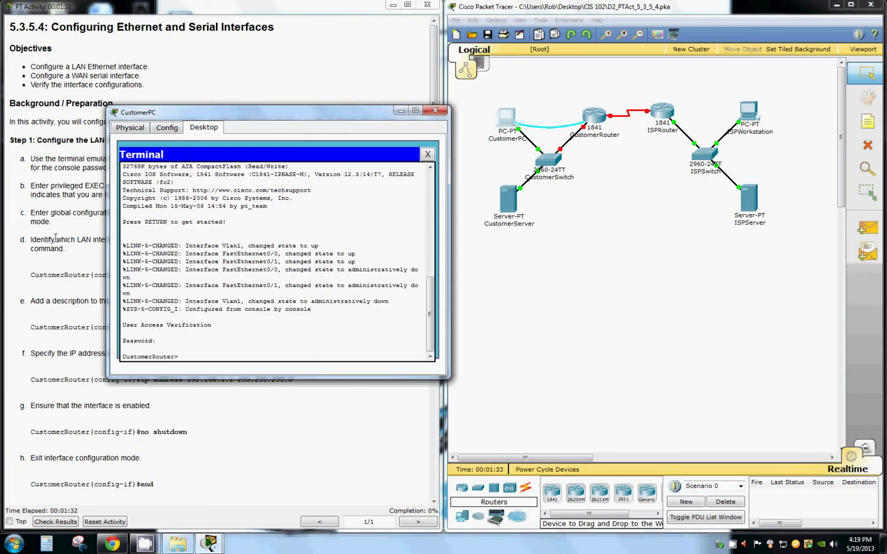
{"action": "left_click_drag", "start_coordinate": [235, 113], "coordinate": [443, 200]}
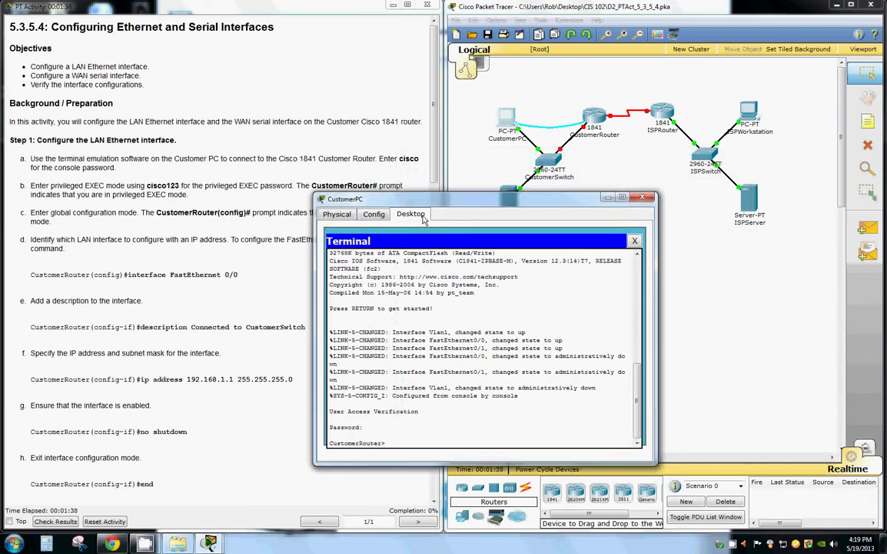
- Enter privileged EXEC with the enable password, then global configuration with conf t
{"action": "left_click_drag", "start_coordinate": [442, 203], "coordinate": [489, 224]}
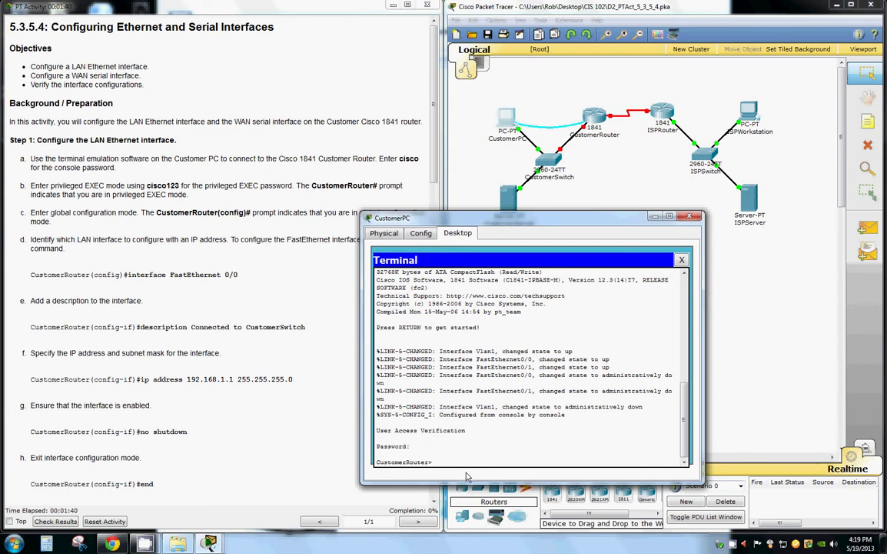
{"action": "type", "text": "en"}
{"action": "key", "text": "Return"}
{"action": "type", "text": "cisco123"}
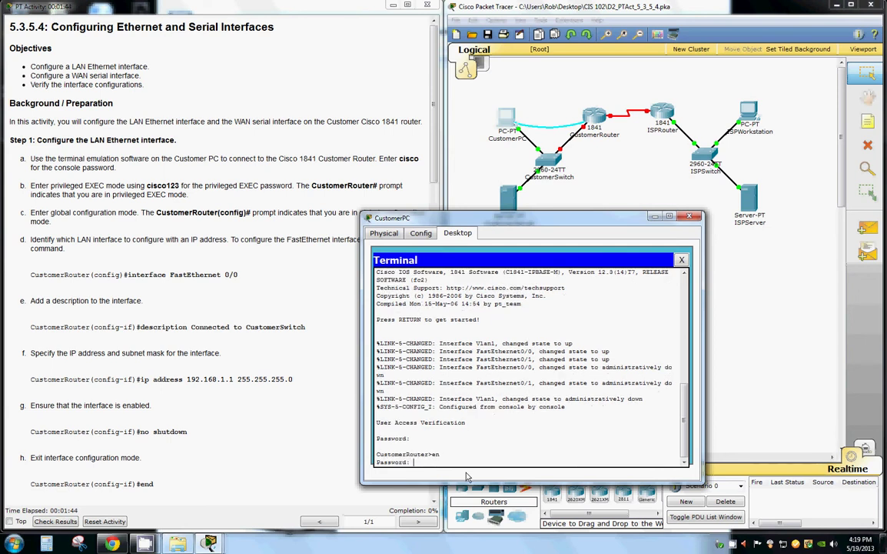
{"action": "key", "text": "Return"}
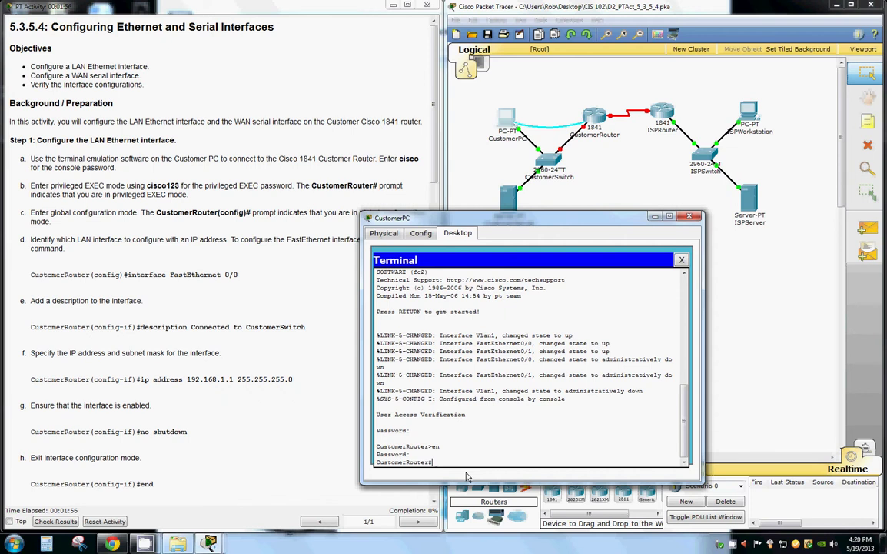
{"action": "type", "text": "conf t"}
{"action": "key", "text": "Return"}
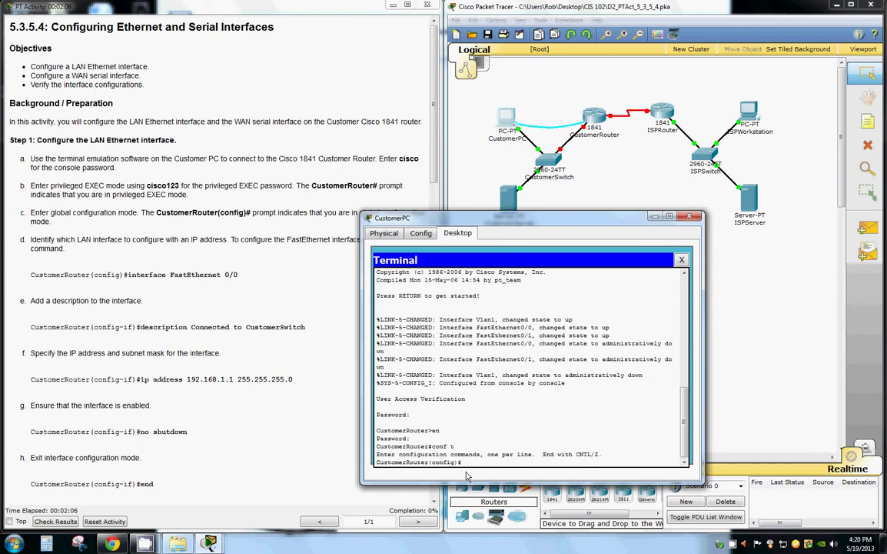
{"action": "left_click_drag", "start_coordinate": [486, 220], "coordinate": [561, 209]}
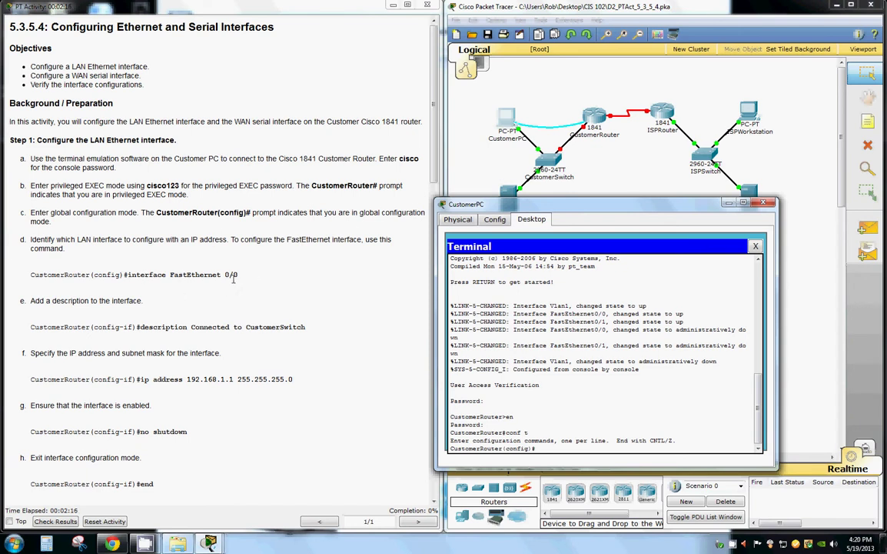
- Select interface FastEthernet0/0, correcting the rejected fe0/0 abbreviation
{"action": "type", "text": "inter"}
{"action": "key", "text": "Tab"}
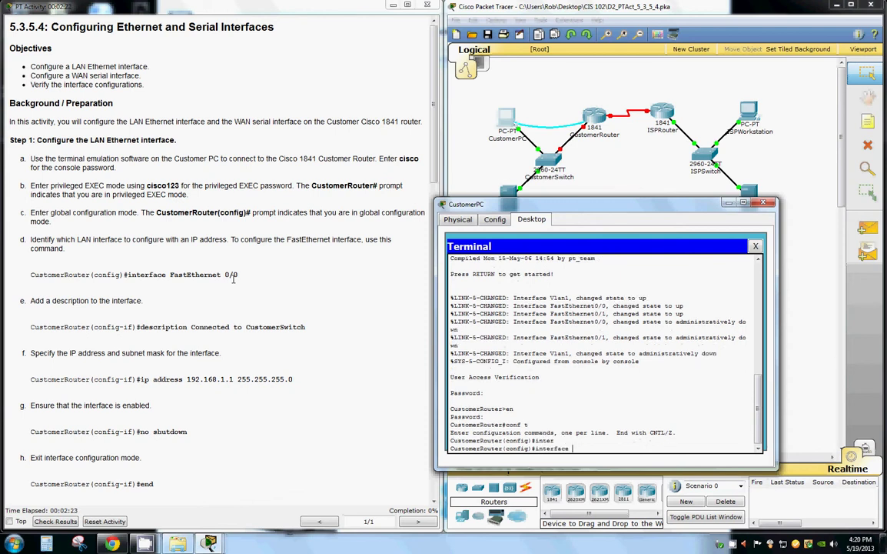
{"action": "type", "text": "fe0/0"}
{"action": "key", "text": "Return"}
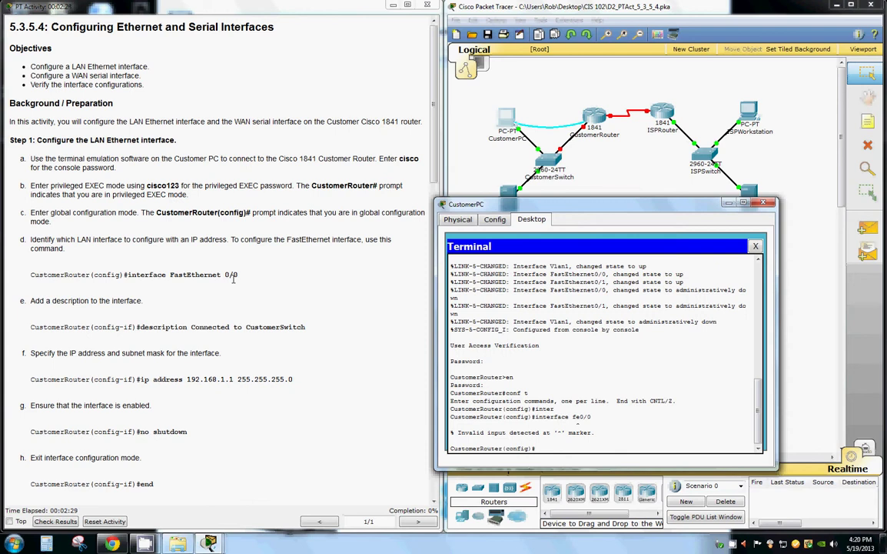
{"action": "key", "text": "Up"}
{"action": "key", "text": "BackSpace"}
{"action": "key", "text": "BackSpace"}
{"action": "key", "text": "BackSpace"}
{"action": "key", "text": "BackSpace"}
{"action": "key", "text": "BackSpace"}
{"action": "type", "text": "fastethernet0/0"}
{"action": "key", "text": "Return"}
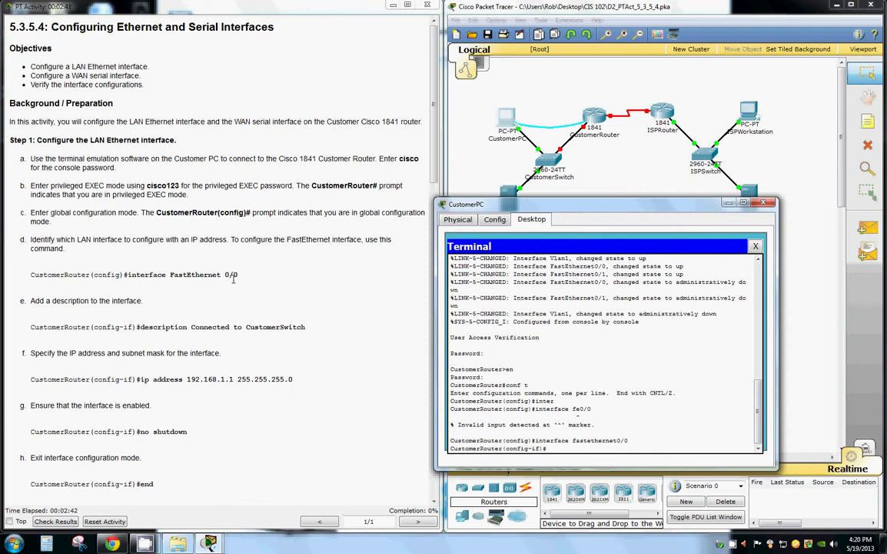
- Add description 'connected to customer switch' and type ip address 192.168.1.1 255.255.255.0
{"action": "type", "text": "description connected to custome"}
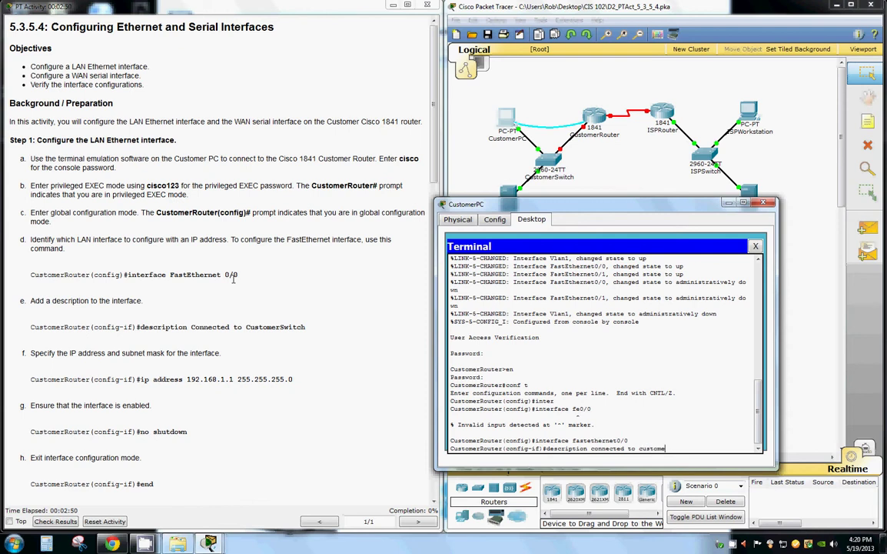
{"action": "type", "text": "r switch"}
{"action": "key", "text": "Return"}
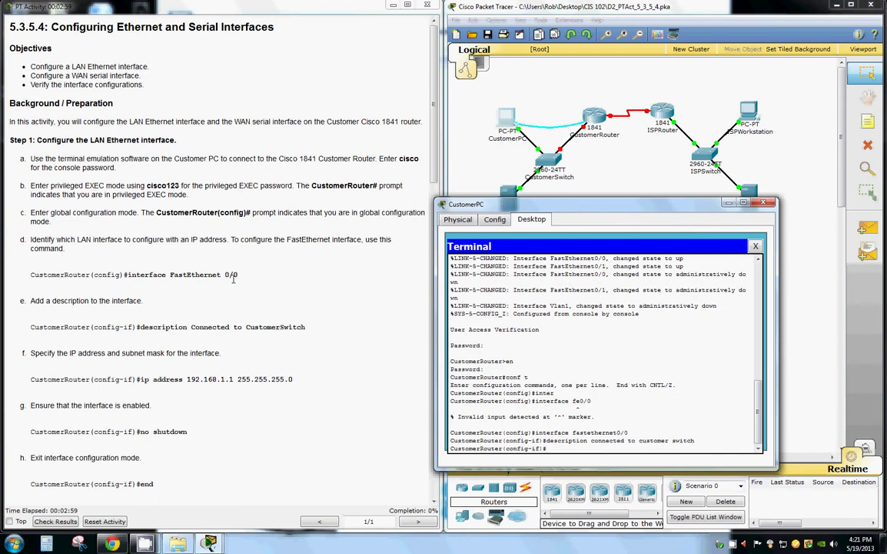
{"action": "type", "text": "ip address 192.168.1.1 255.255"}
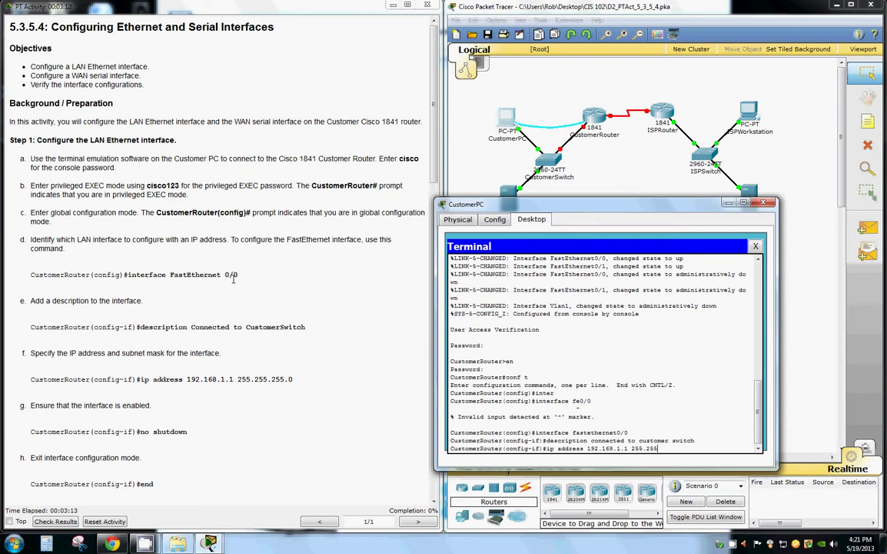
{"action": "type", "text": ".255.0"}
- Apply IP 192.168.1.1 255.255.255.0 and enable FastEthernet0/0 with no shut
{"action": "key", "text": "Return"}
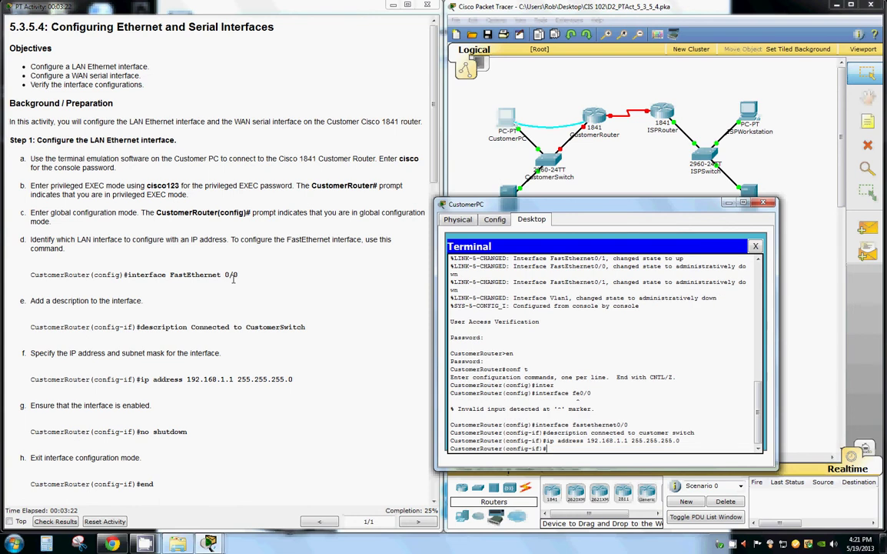
{"action": "type", "text": "no shut"}
{"action": "key", "text": "Return"}
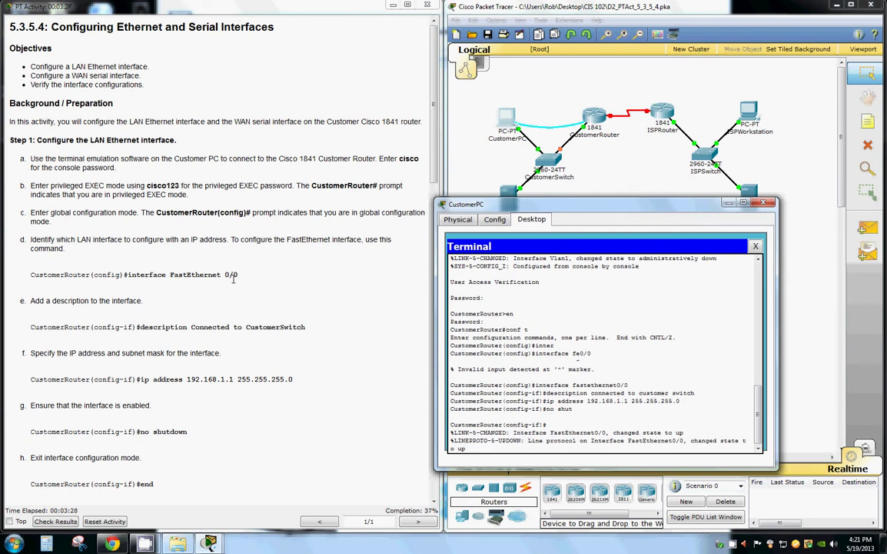
{"action": "key", "text": "Return"}
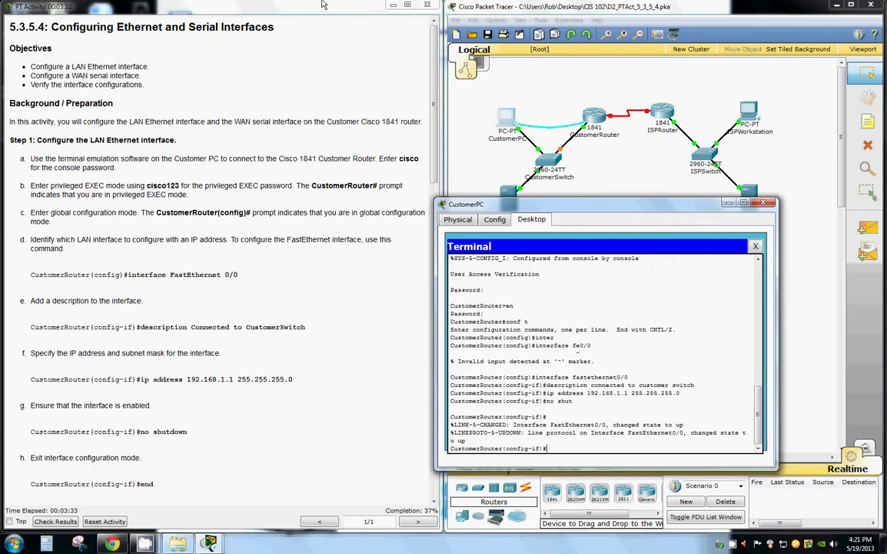
{"action": "scroll", "coordinate": [429, 233], "scroll_direction": "down", "scroll_amount": 5}
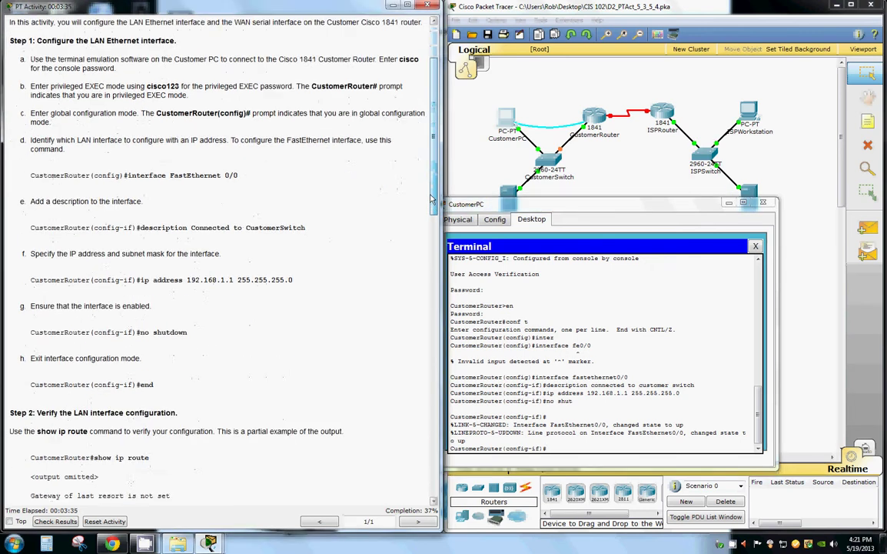
{"action": "scroll", "coordinate": [428, 233], "scroll_direction": "down", "scroll_amount": 1}
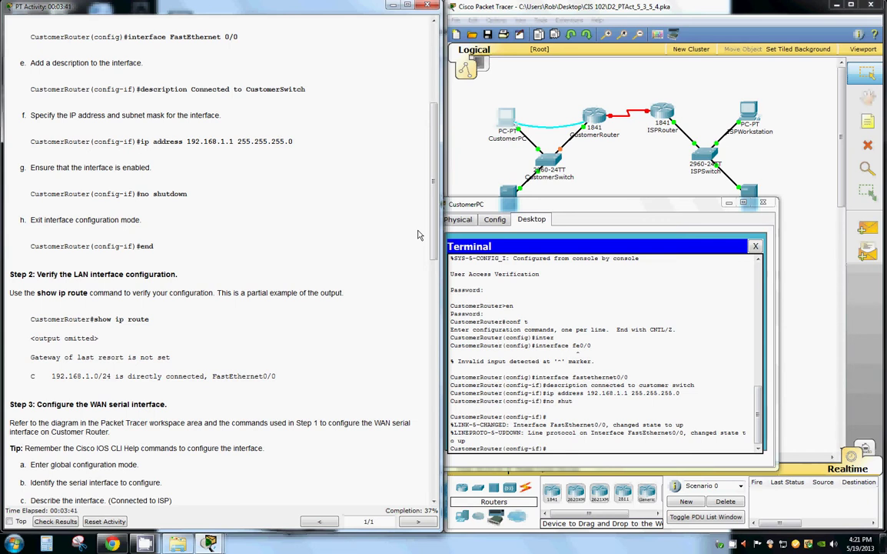
- Exit configuration mode with end, returning to privileged EXEC at 37% completion
{"action": "left_click", "coordinate": [573, 450]}
{"action": "type", "text": "end"}
{"action": "key", "text": "Return"}
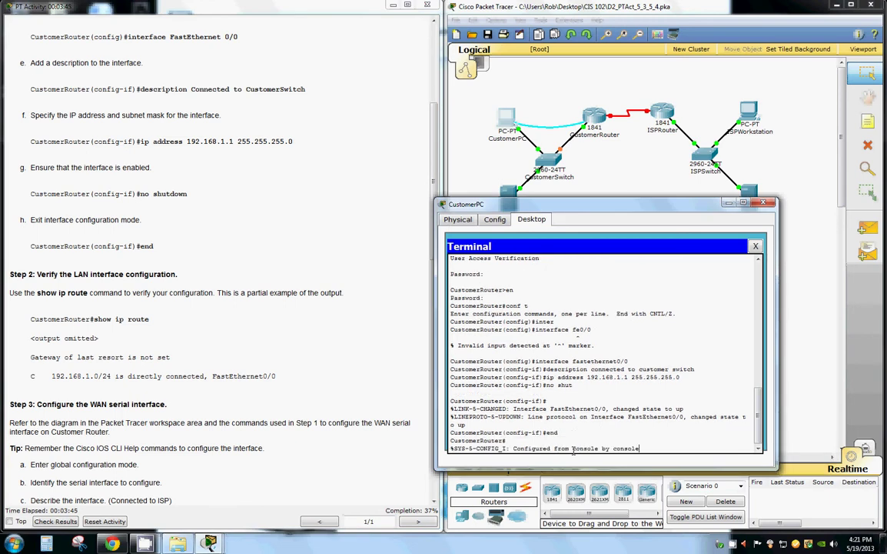
{"action": "key", "text": "Return"}
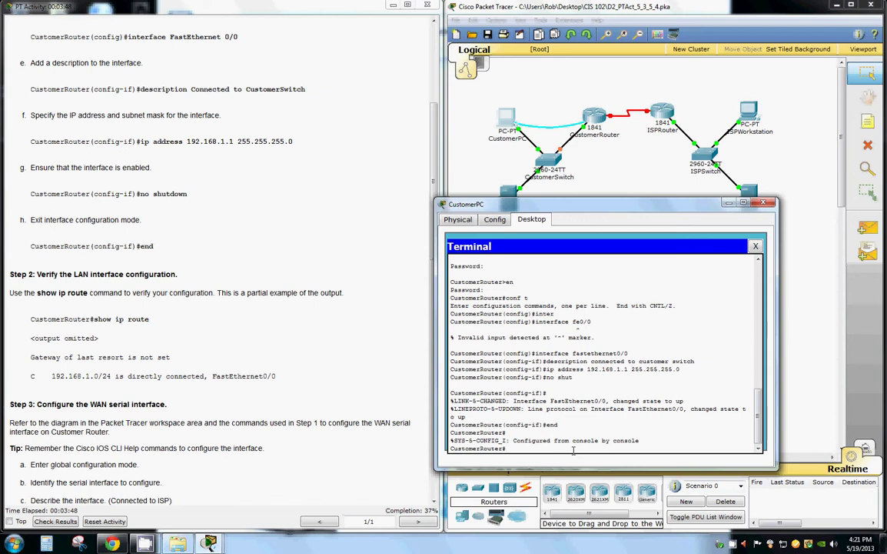
{"action": "scroll", "coordinate": [262, 358], "scroll_direction": "down", "scroll_amount": 3}
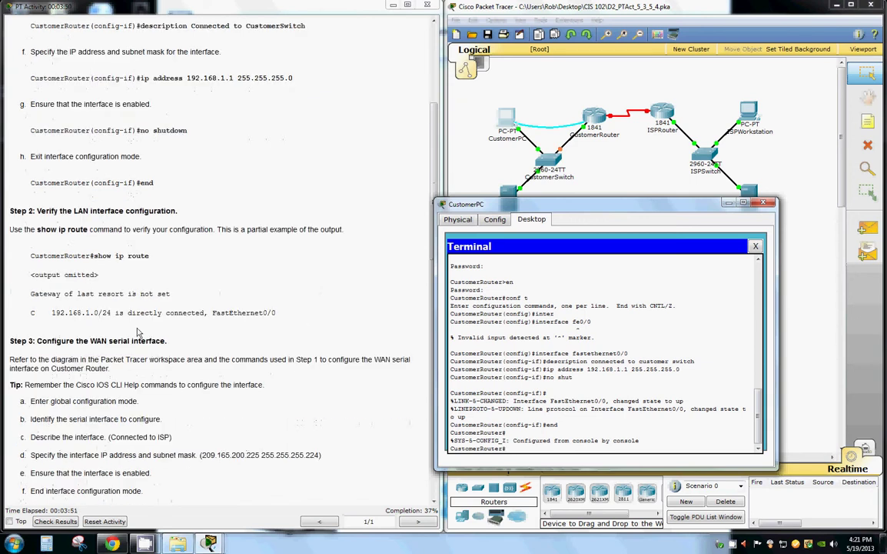
{"action": "scroll", "coordinate": [149, 341], "scroll_direction": "down", "scroll_amount": 2}
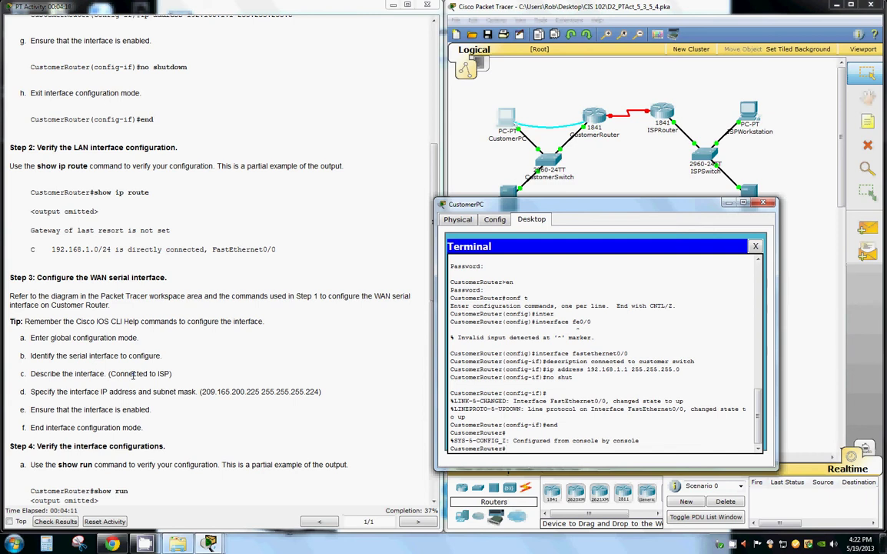
{"action": "left_click_drag", "start_coordinate": [578, 209], "coordinate": [622, 229]}
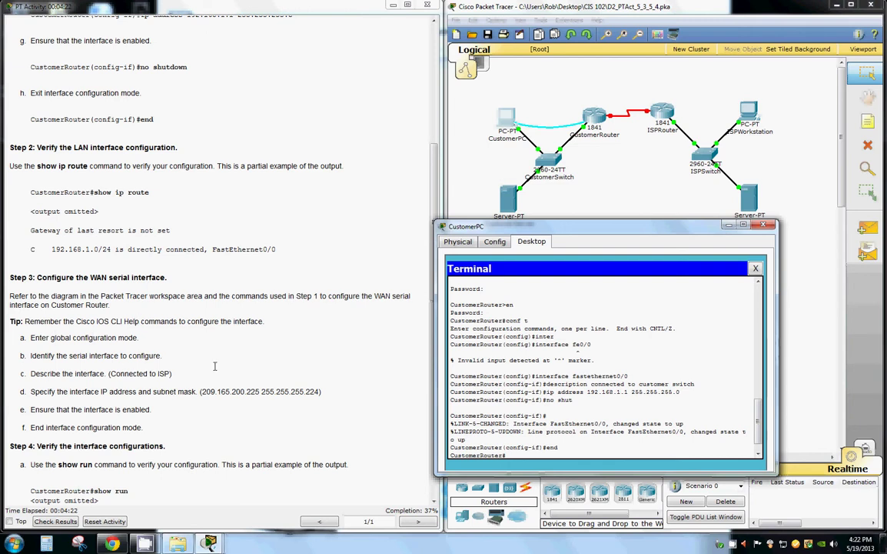
{"action": "left_click", "coordinate": [520, 454]}
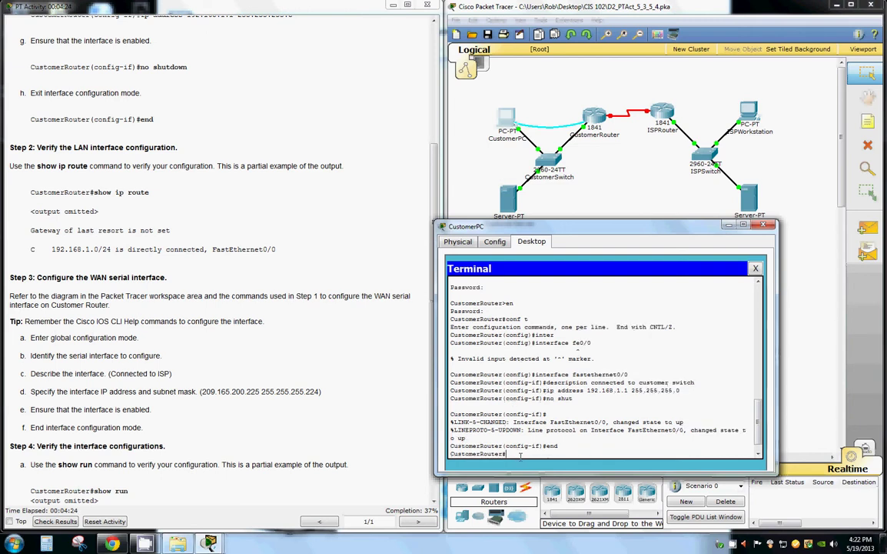
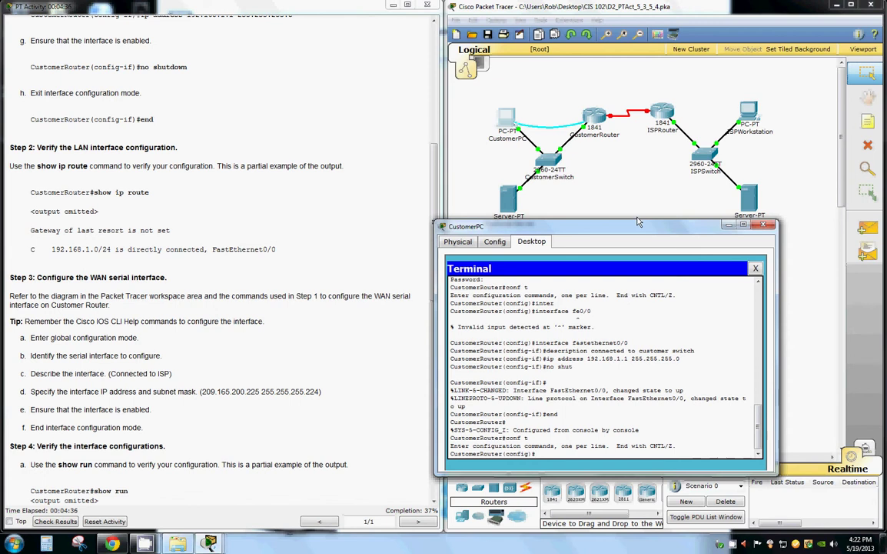
- Move the CustomerPC terminal aside and open CustomerRouter's device window
{"action": "left_click_drag", "start_coordinate": [637, 221], "coordinate": [697, 268]}
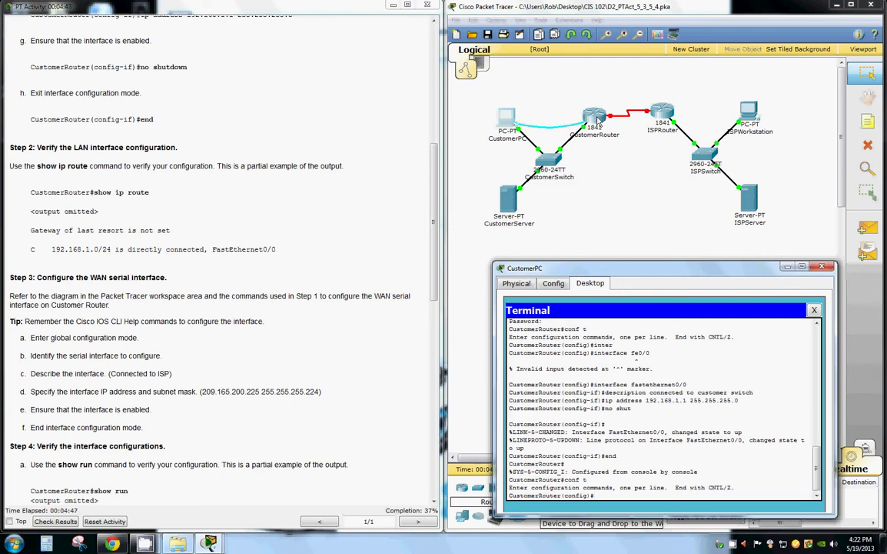
{"action": "left_click", "coordinate": [598, 121]}
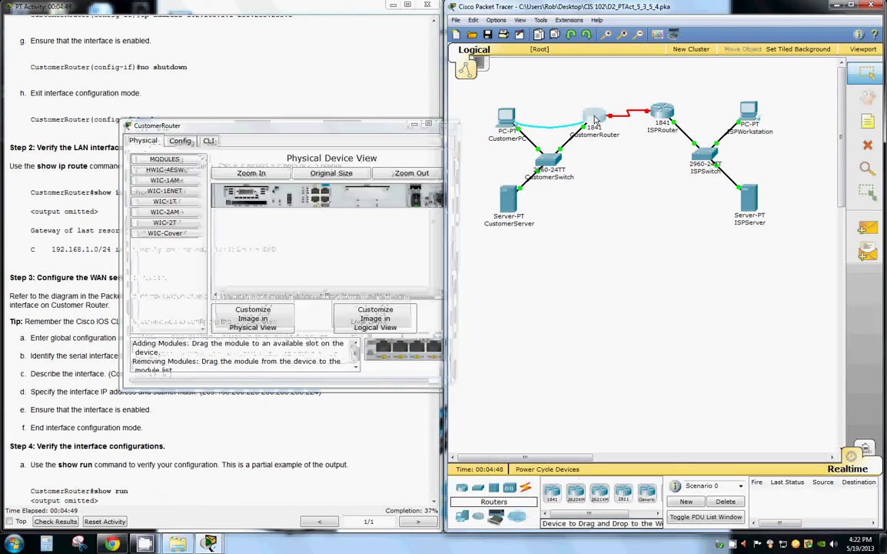
- Zoom in on CustomerRouter's physical view with its module list shown
{"action": "left_click_drag", "start_coordinate": [231, 125], "coordinate": [165, 113]}
{"action": "left_click", "coordinate": [103, 146]}
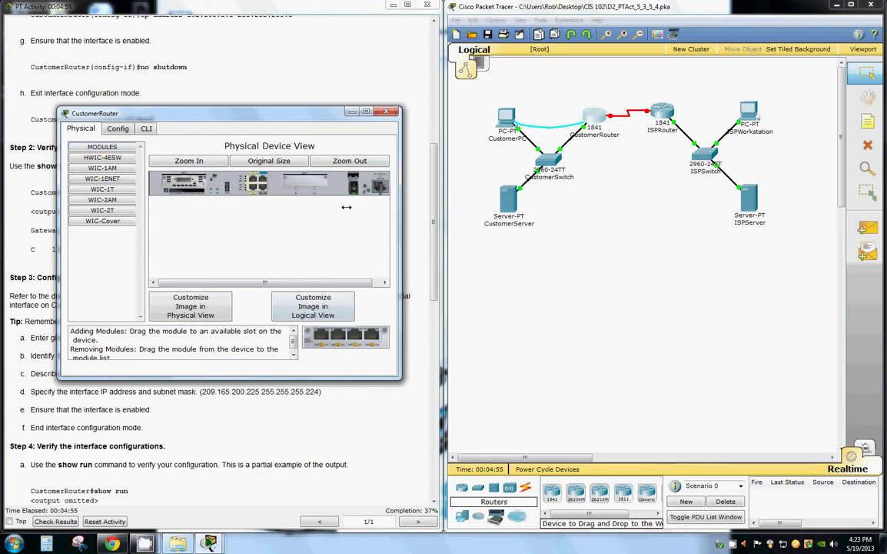
{"action": "left_click", "coordinate": [207, 162]}
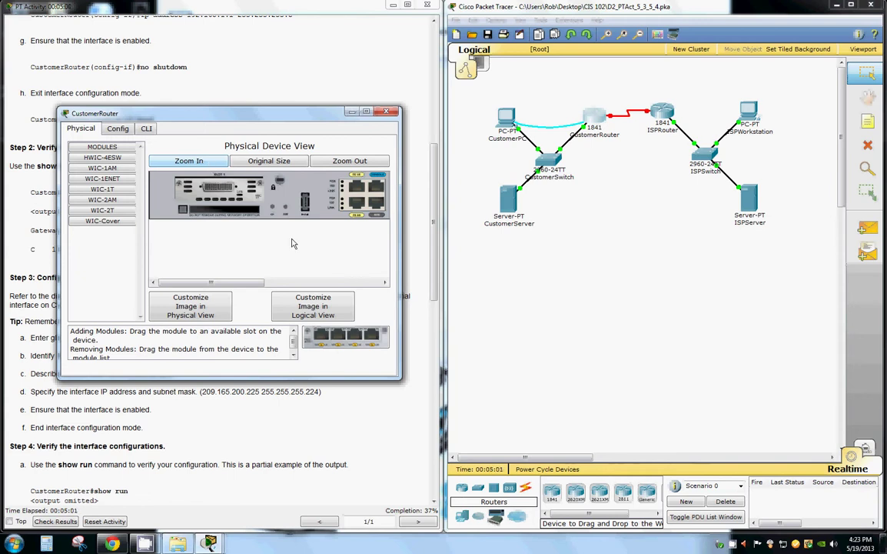
{"action": "left_click_drag", "start_coordinate": [255, 283], "coordinate": [239, 272]}
- Browse the WIC-2T, HWIC-4ESW, WIC-1AM, WIC-1ENET and WIC-1T modules, then close the router window
{"action": "left_click", "coordinate": [117, 210]}
{"action": "left_click", "coordinate": [115, 158]}
{"action": "left_click", "coordinate": [116, 167]}
{"action": "left_click", "coordinate": [116, 178]}
{"action": "left_click", "coordinate": [116, 189]}
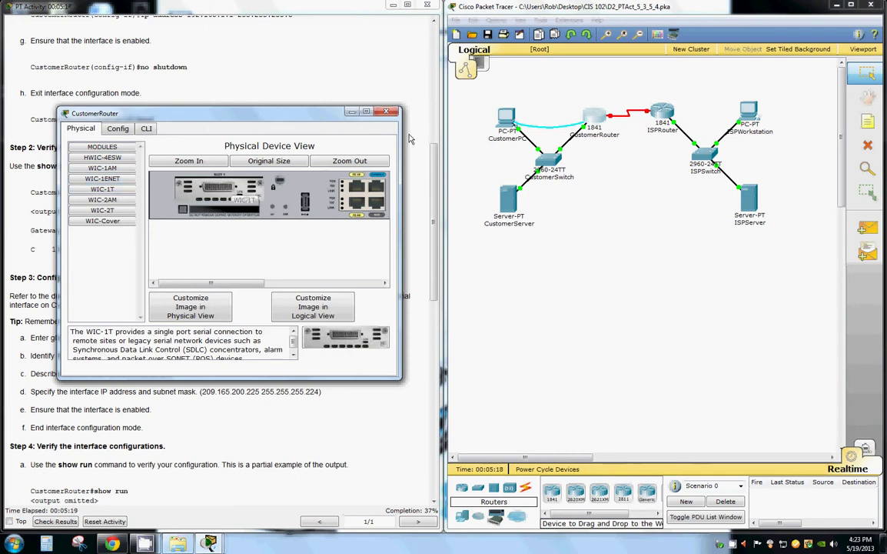
{"action": "left_click", "coordinate": [385, 114]}
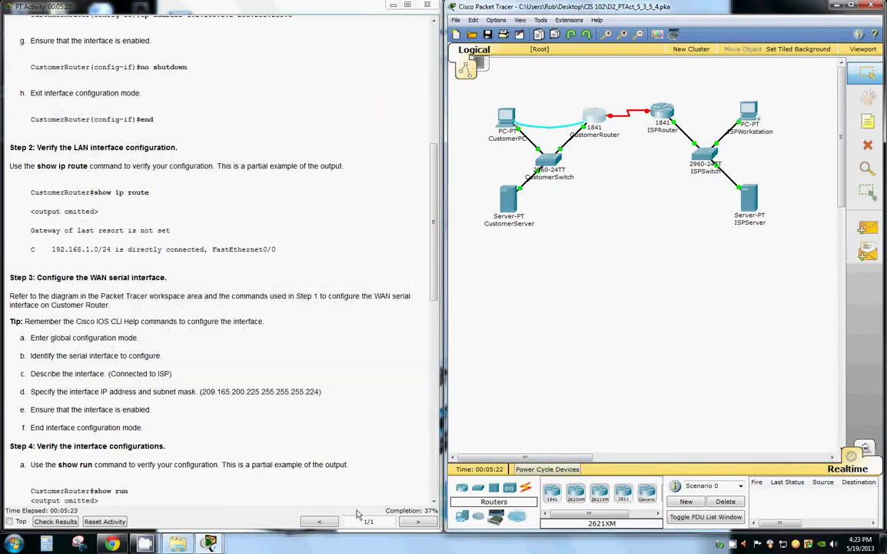
- Bring the CustomerPC terminal forward and try 'interface se0/0/0' on the router
{"action": "mouse_move", "coordinate": [209, 544]}
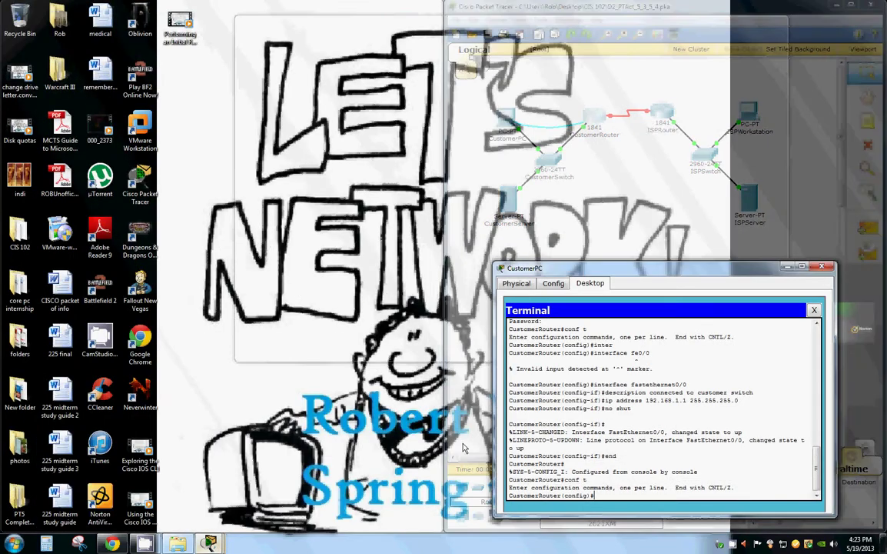
{"action": "left_click", "coordinate": [291, 453]}
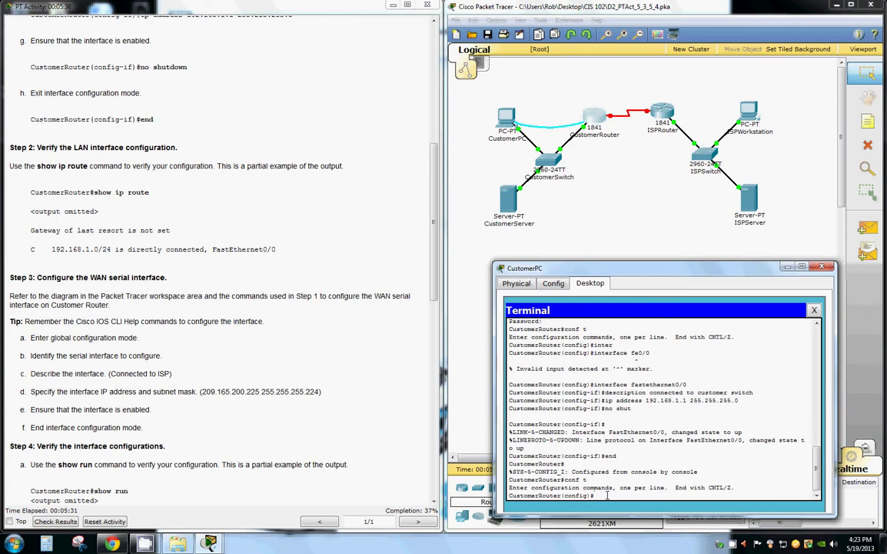
{"action": "type", "text": "interface se0/0/0"}
{"action": "key", "text": "Return"}
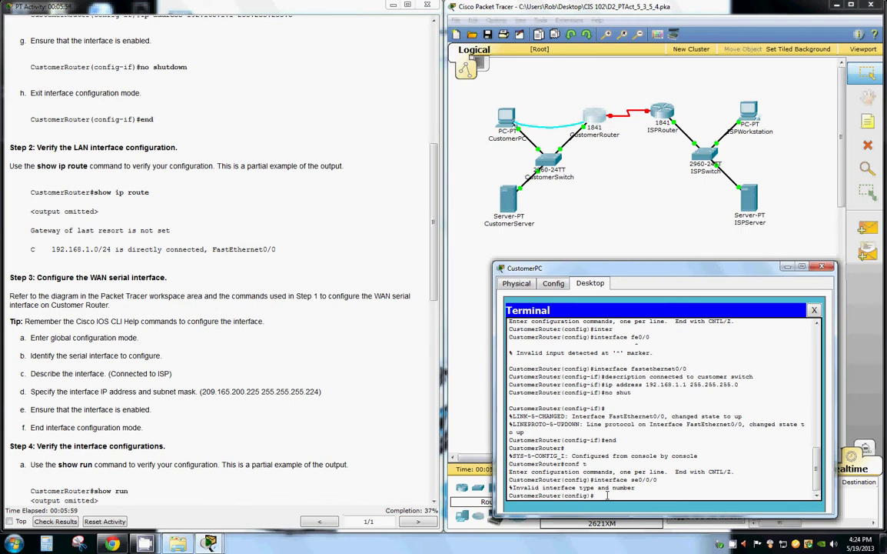
- Retry as 'interface serial0/0/0', then list valid interface types with 'interface ?'
{"action": "key", "text": "Up"}
{"action": "type", "text": "rial"}
{"action": "key", "text": "Return"}
{"action": "type", "text": "interface ?"}
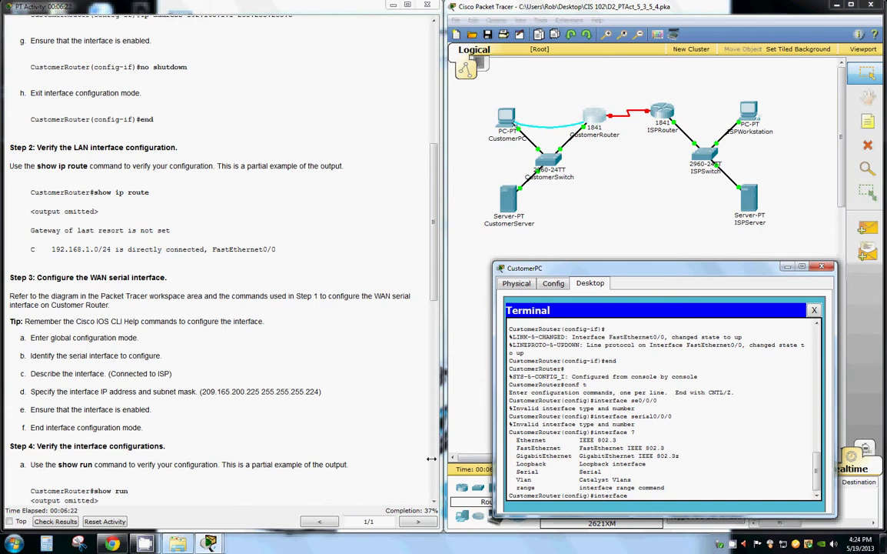
{"action": "type", "text": "serial"}
- Check CustomerRouter's WIC-2T module and Config tab, dismiss Interface Locked, and close the window
{"action": "left_click", "coordinate": [594, 117]}
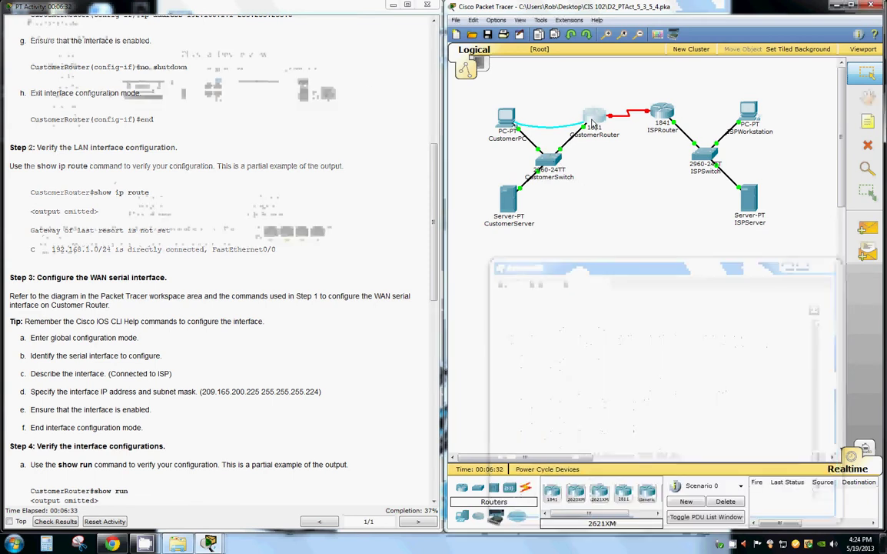
{"action": "left_click", "coordinate": [77, 116]}
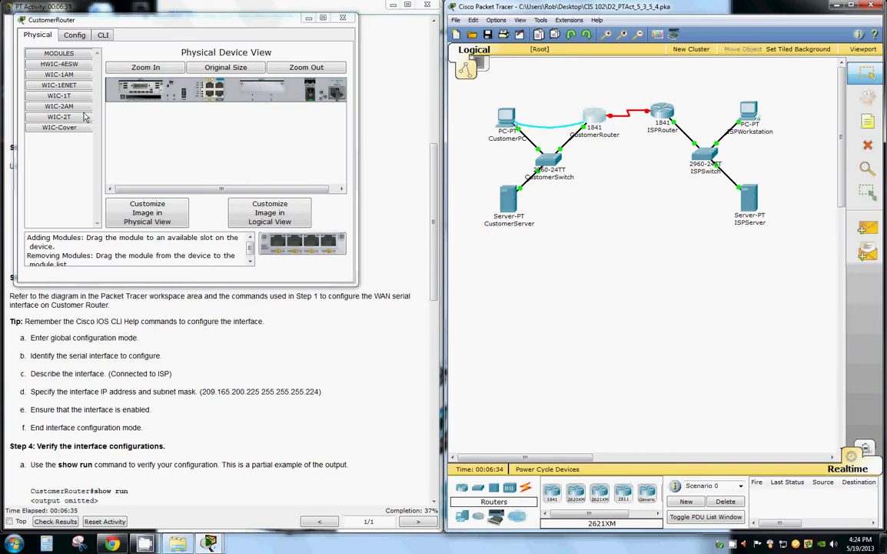
{"action": "left_click", "coordinate": [85, 39]}
{"action": "left_click", "coordinate": [663, 281]}
{"action": "left_click", "coordinate": [309, 17]}
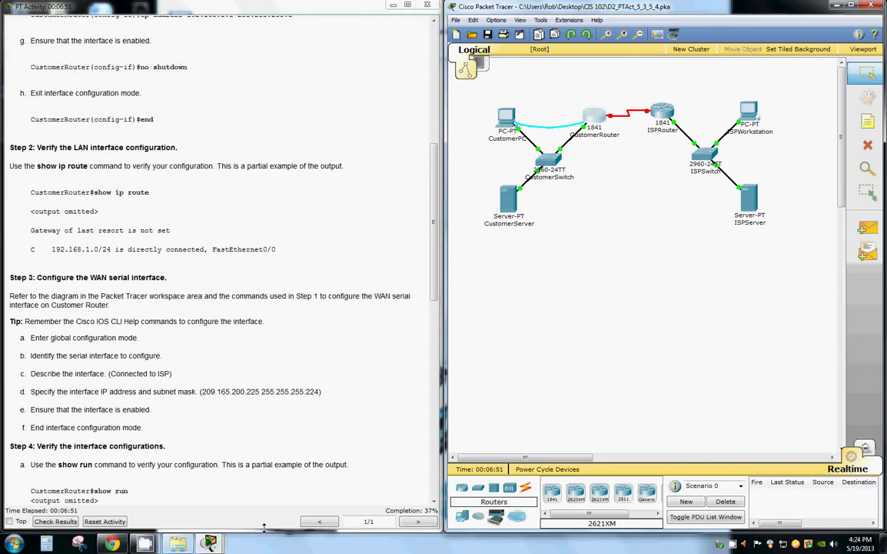
{"action": "left_click", "coordinate": [209, 544]}
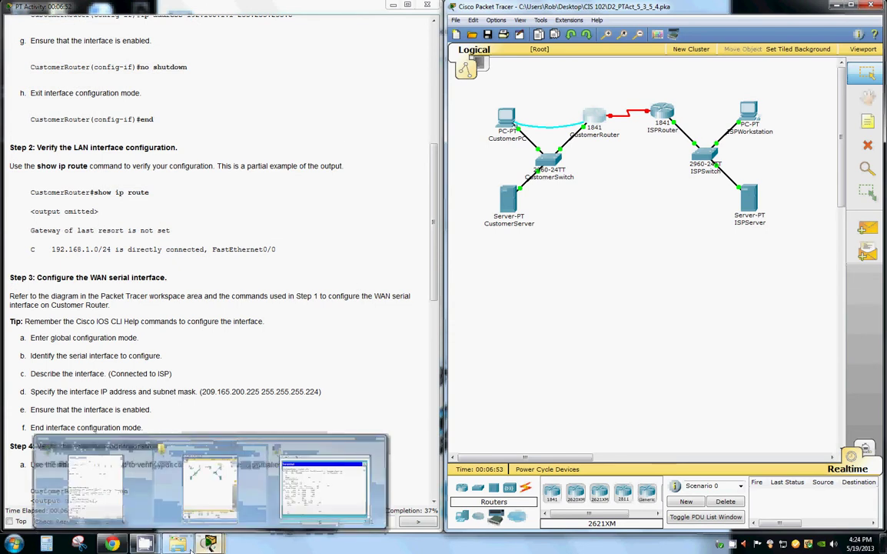
- Enter interface serial0/1/0 configuration in the CustomerPC terminal
{"action": "left_click", "coordinate": [323, 486]}
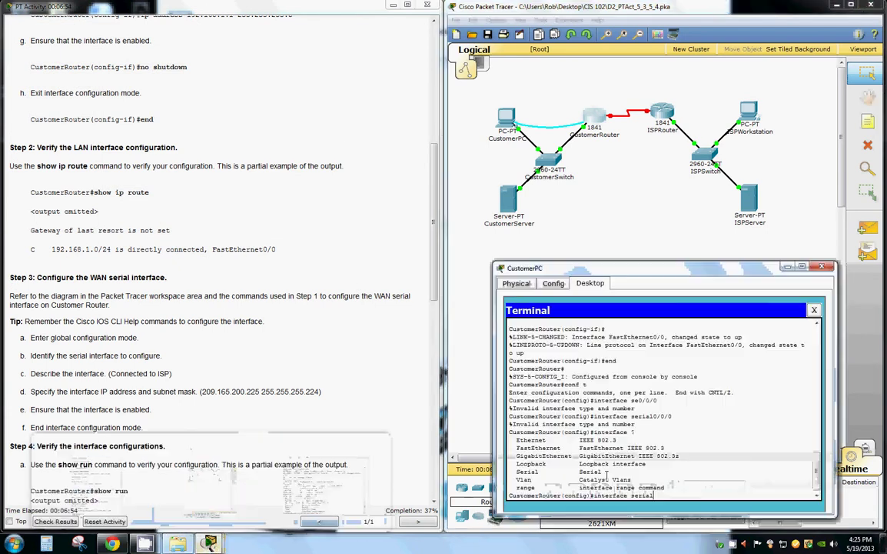
{"action": "type", "text": "0/"}
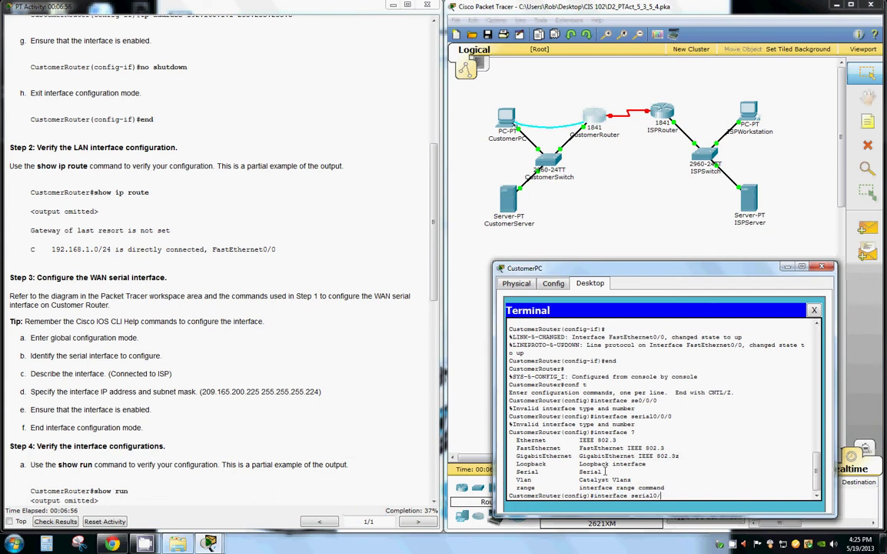
{"action": "type", "text": "1/0"}
{"action": "key", "text": "Return"}
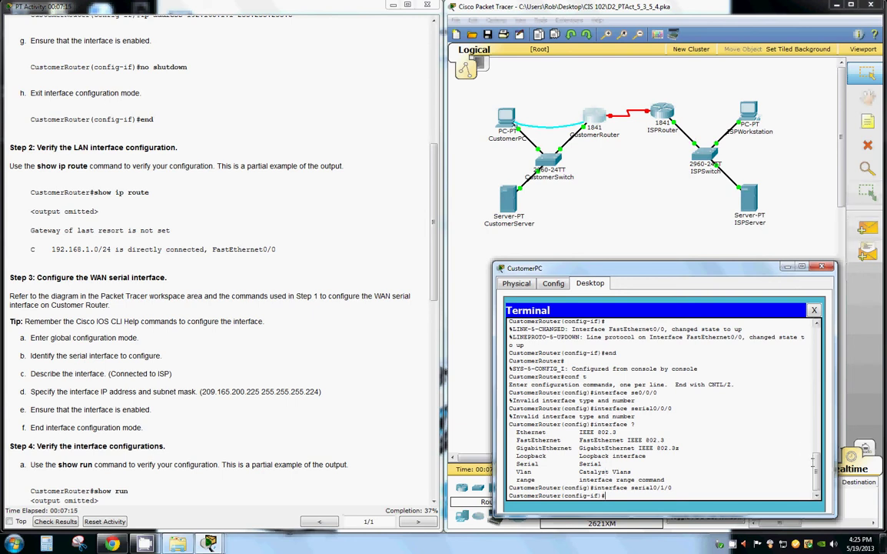
- Give Serial0/1/0 the description 'WAN serial'
{"action": "left_click_drag", "start_coordinate": [819, 462], "coordinate": [822, 453]}
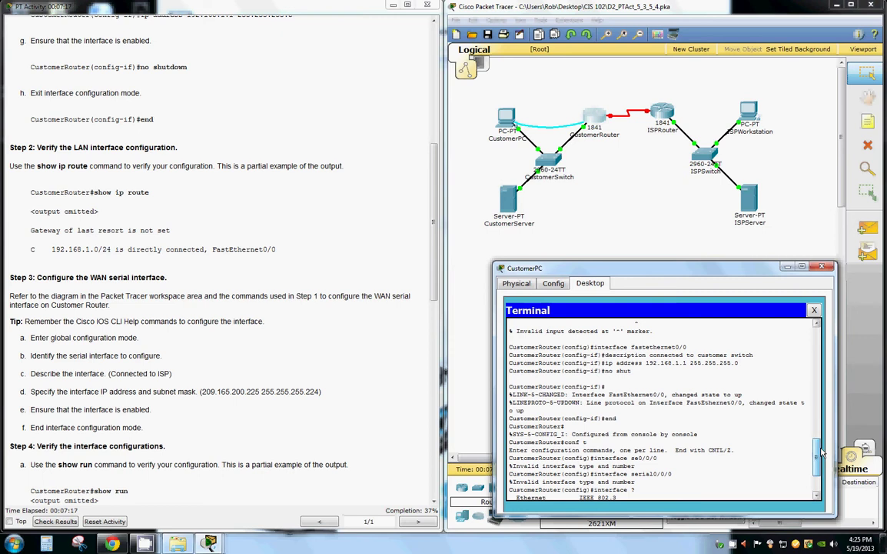
{"action": "scroll", "coordinate": [630, 477], "scroll_direction": "down", "scroll_amount": 3}
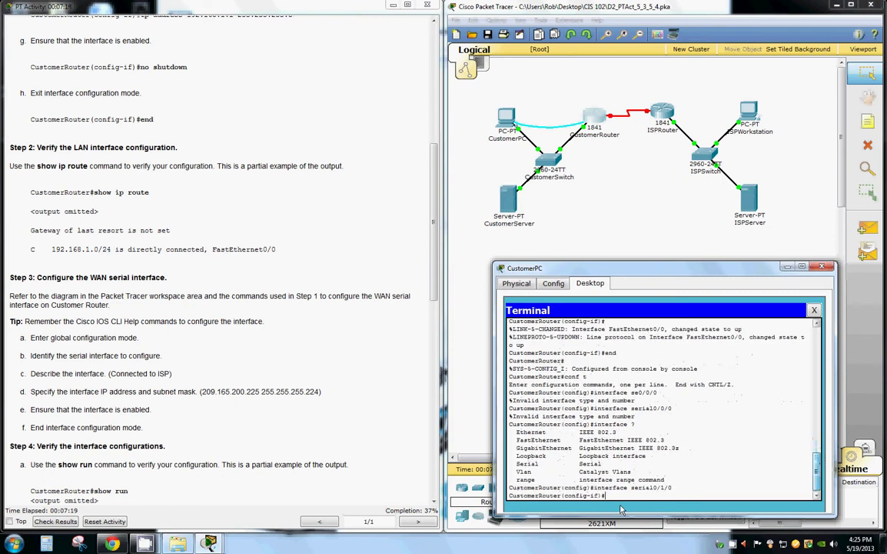
{"action": "type", "text": "desc"}
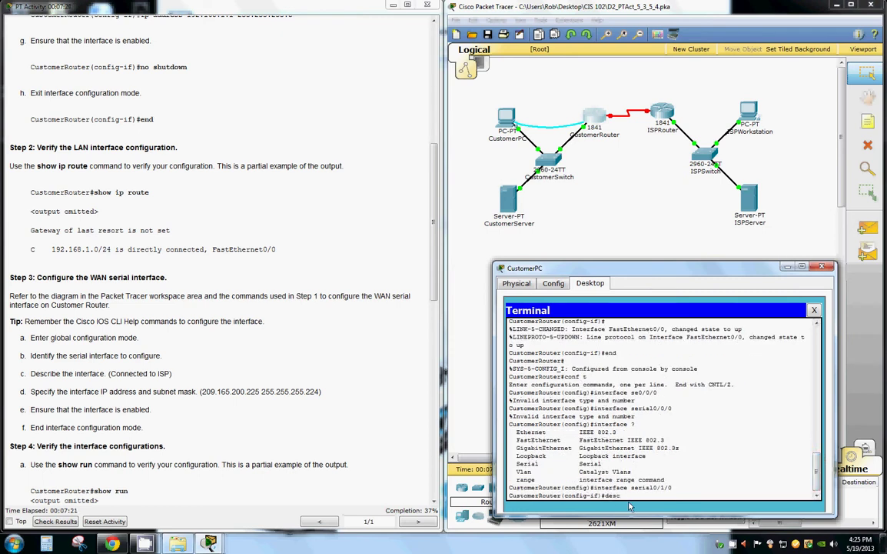
{"action": "type", "text": "ription WAN serial"}
{"action": "key", "text": "Return"}
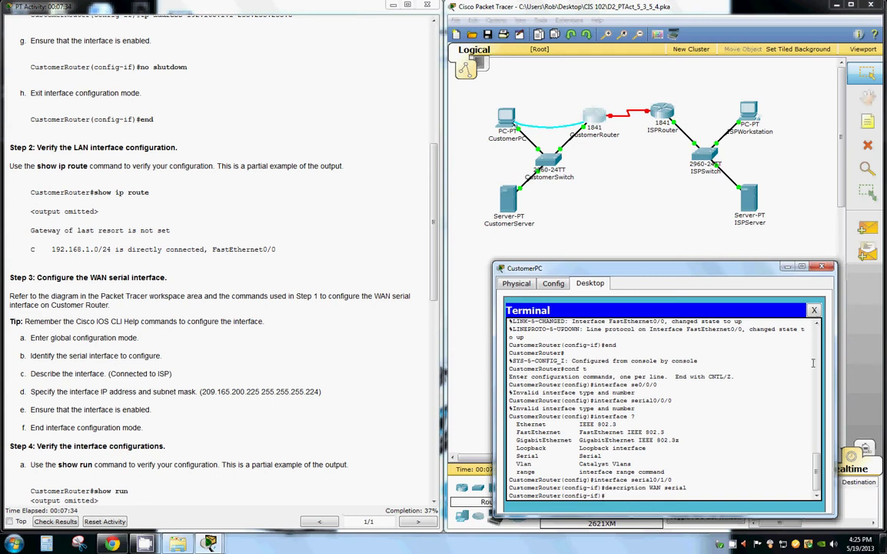
- Assign Serial0/1/0 the address 209.165.200.225 255.255.255.224
{"action": "scroll", "coordinate": [818, 471], "scroll_direction": "up", "scroll_amount": 2}
{"action": "scroll", "coordinate": [818, 477], "scroll_direction": "down", "scroll_amount": 2}
{"action": "type", "text": "ip addres"}
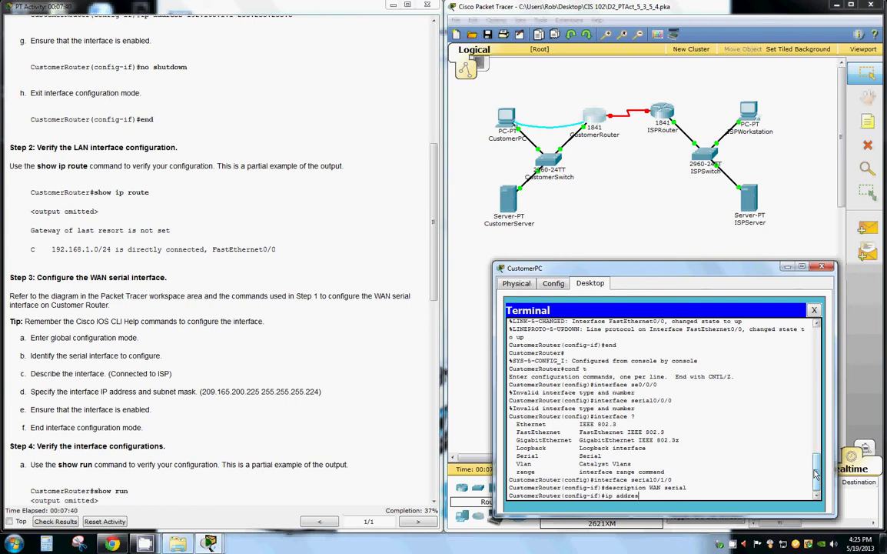
{"action": "type", "text": "s 209.165.200.225 255."}
{"action": "type", "text": "255.255.25"}
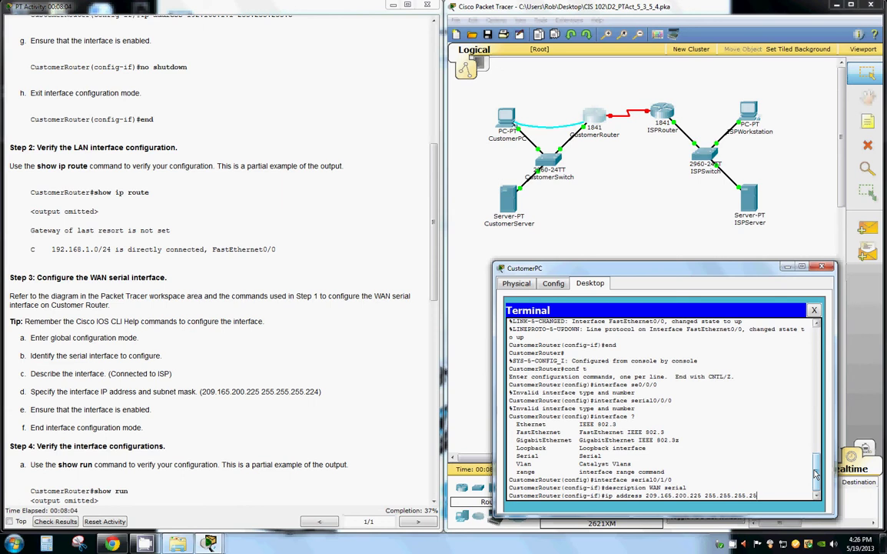
{"action": "key", "text": "BackSpace"}
{"action": "type", "text": "24"}
{"action": "key", "text": "Return"}
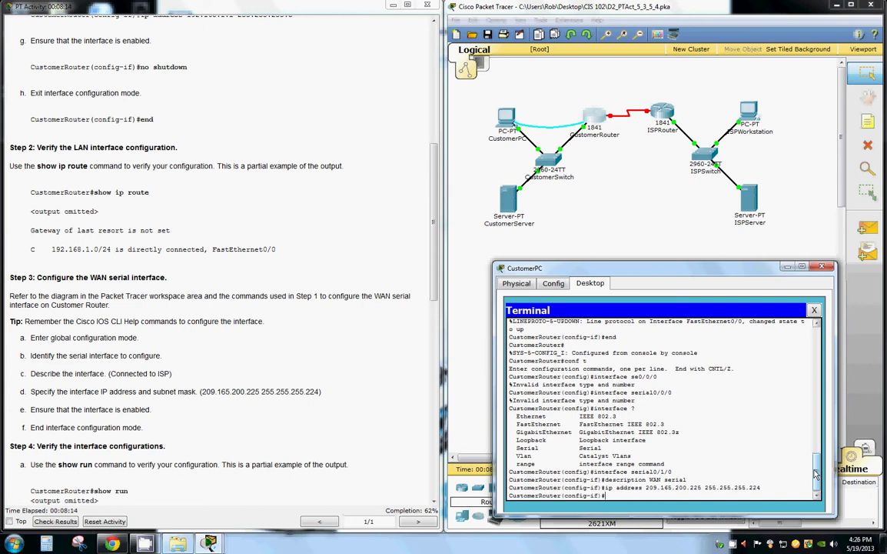
- Enable Serial0/1/0 with no shutdown so its link comes up
{"action": "scroll", "coordinate": [818, 455], "scroll_direction": "up", "scroll_amount": 1}
{"action": "scroll", "coordinate": [819, 455], "scroll_direction": "up", "scroll_amount": 3}
{"action": "left_click_drag", "start_coordinate": [818, 449], "coordinate": [815, 466]}
{"action": "type", "text": "shut"}
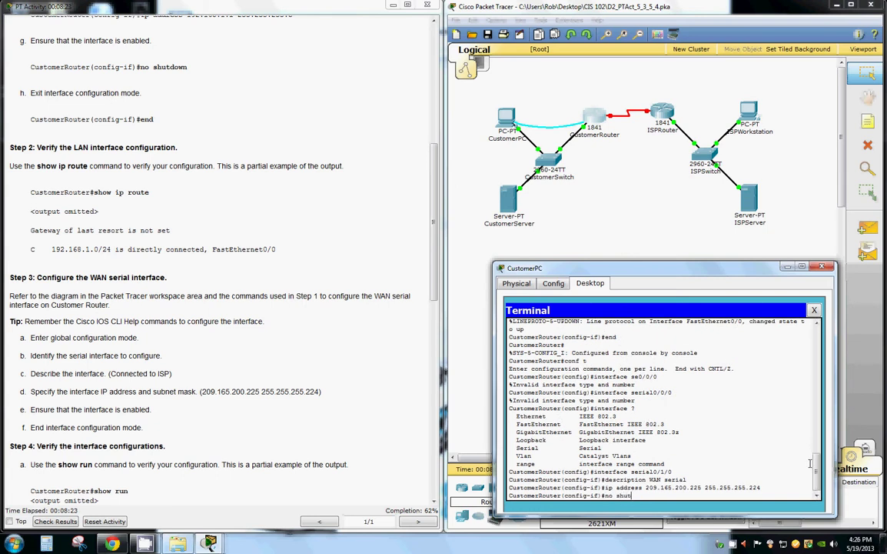
{"action": "key", "text": "Return"}
{"action": "key", "text": "Return"}
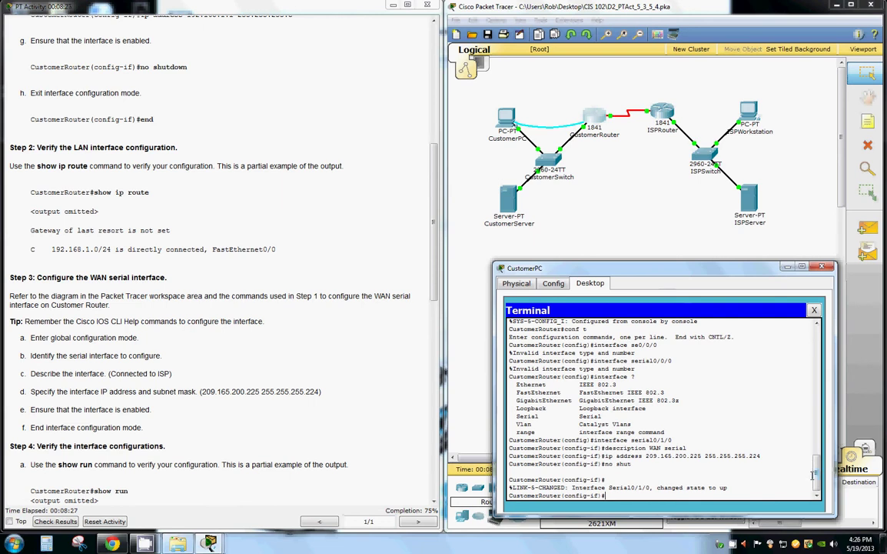
- Exit configuration mode with end and get a fresh router prompt
{"action": "scroll", "coordinate": [818, 467], "scroll_direction": "up", "scroll_amount": 3}
{"action": "left_click_drag", "start_coordinate": [817, 466], "coordinate": [817, 461]}
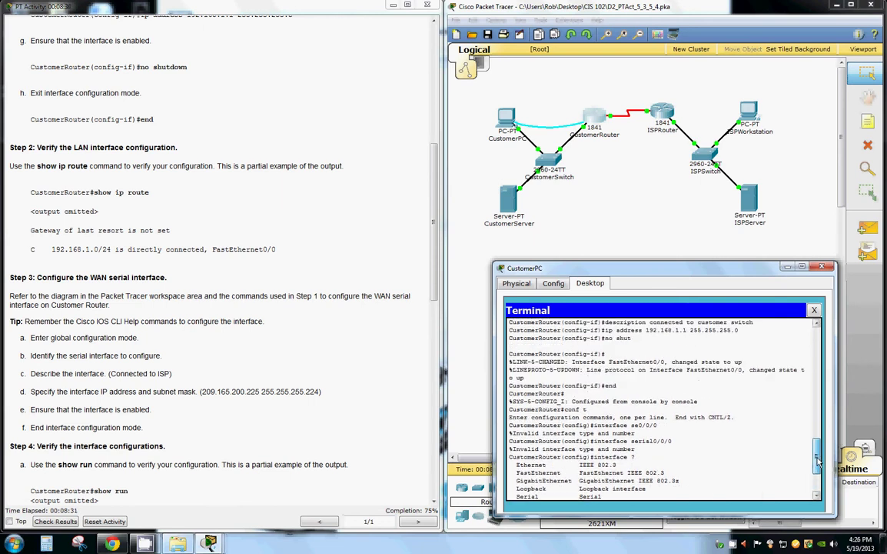
{"action": "scroll", "coordinate": [738, 418], "scroll_direction": "down", "scroll_amount": 4}
{"action": "type", "text": "end"}
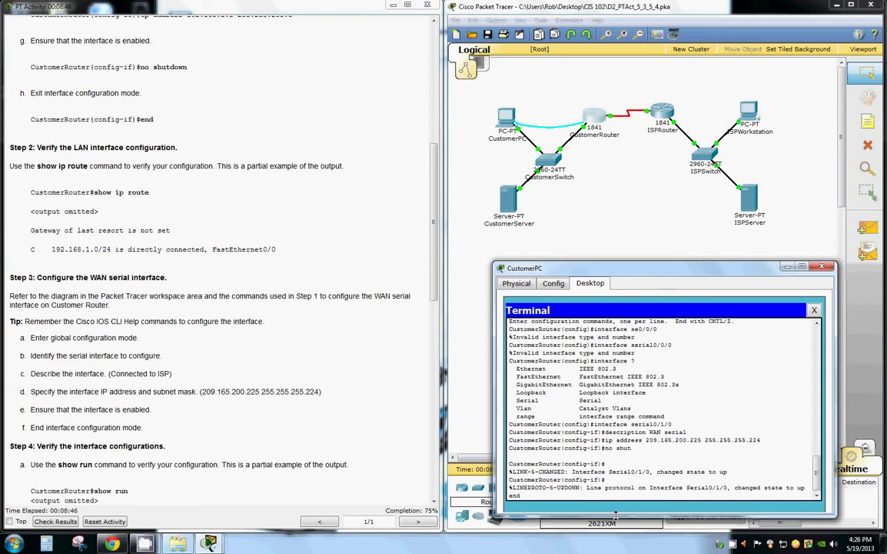
{"action": "key", "text": "Return"}
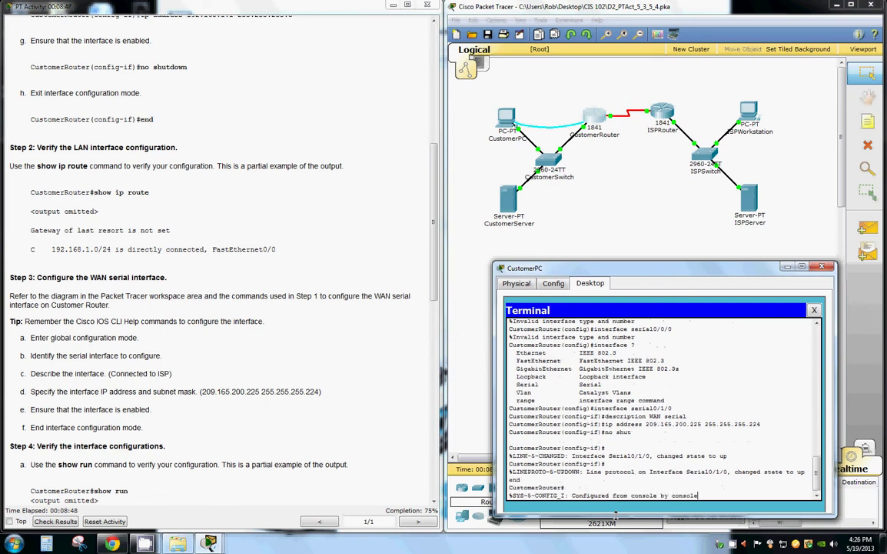
{"action": "key", "text": "Return"}
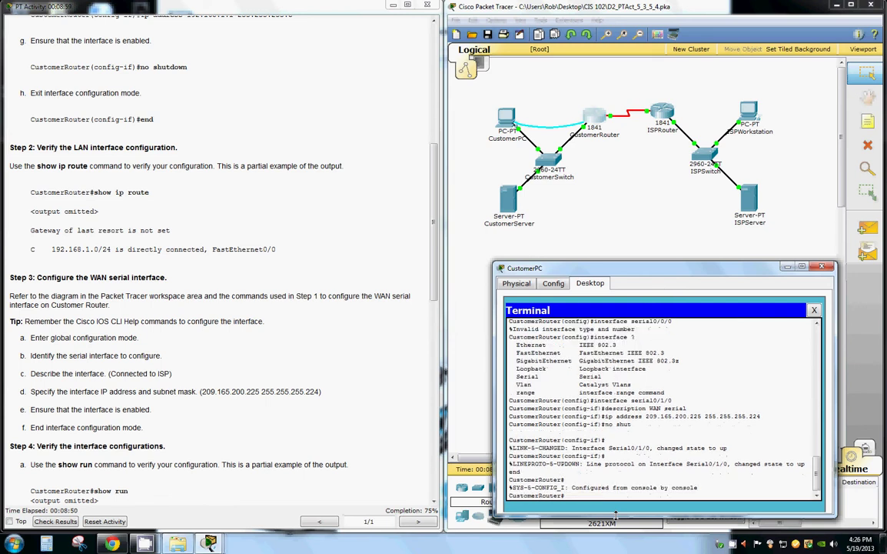
- Run show run on CustomerRouter from the terminal
{"action": "left_click_drag", "start_coordinate": [434, 278], "coordinate": [432, 352]}
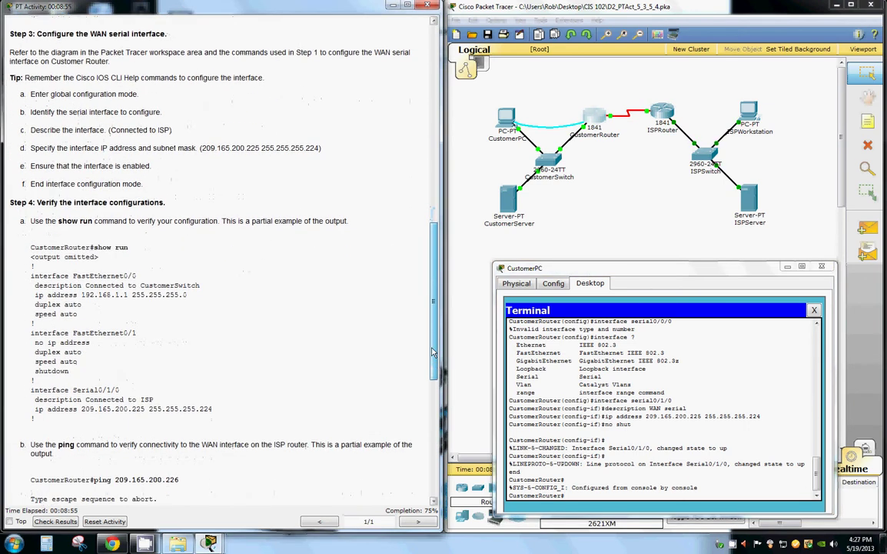
{"action": "scroll", "coordinate": [432, 351], "scroll_direction": "down", "scroll_amount": 8}
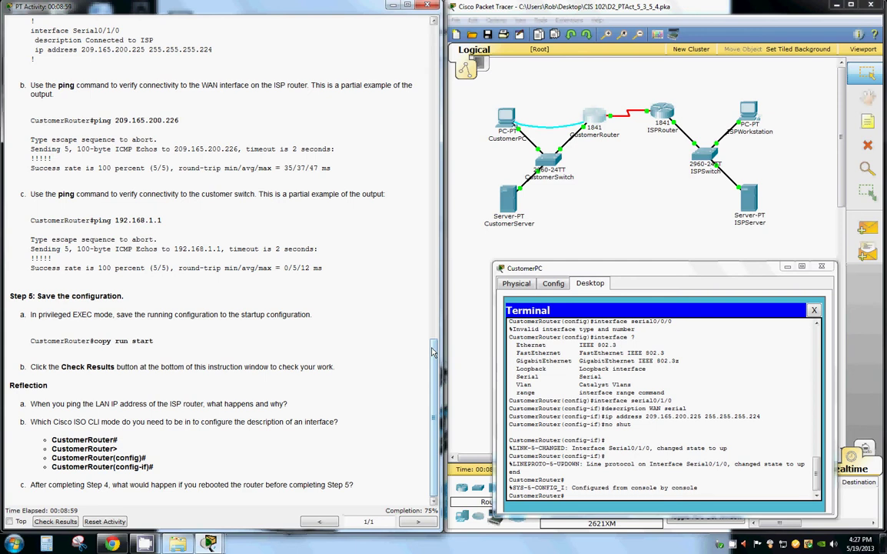
{"action": "left_click", "coordinate": [588, 495]}
{"action": "type", "text": "show run"}
{"action": "key", "text": "Return"}
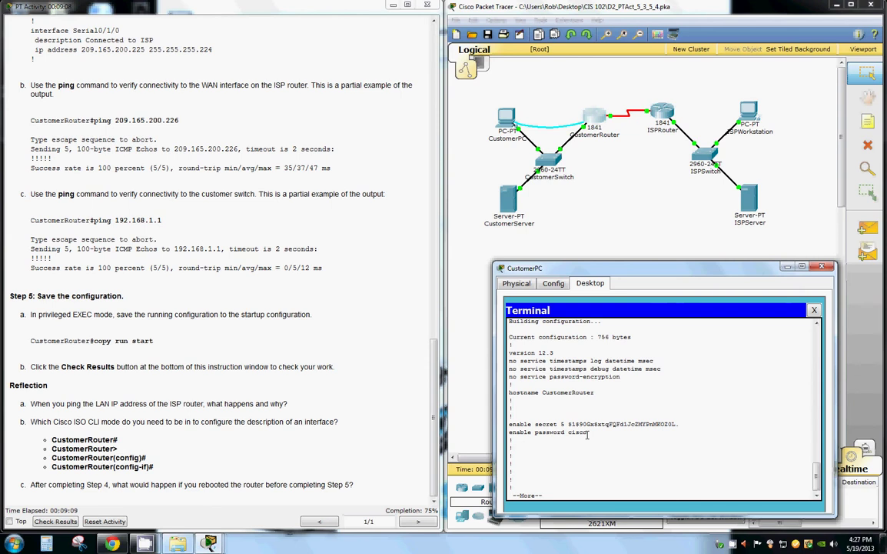
- Page through the running configuration past FastEthernet0/0 and Serial0/1/0 to its end
{"action": "key", "text": "Return"}
{"action": "key", "text": "Return"}
{"action": "key", "text": "Return"}
{"action": "key", "text": "Return"}
{"action": "key", "text": "Return"}
{"action": "key", "text": "Return"}
{"action": "key", "text": "Return"}
{"action": "key", "text": "Return"}
{"action": "key", "text": "Return"}
{"action": "key", "text": "Return"}
{"action": "key", "text": "Return"}
{"action": "key", "text": "Return"}
{"action": "key", "text": "Return"}
{"action": "key", "text": "Return"}
{"action": "key", "text": "Return"}
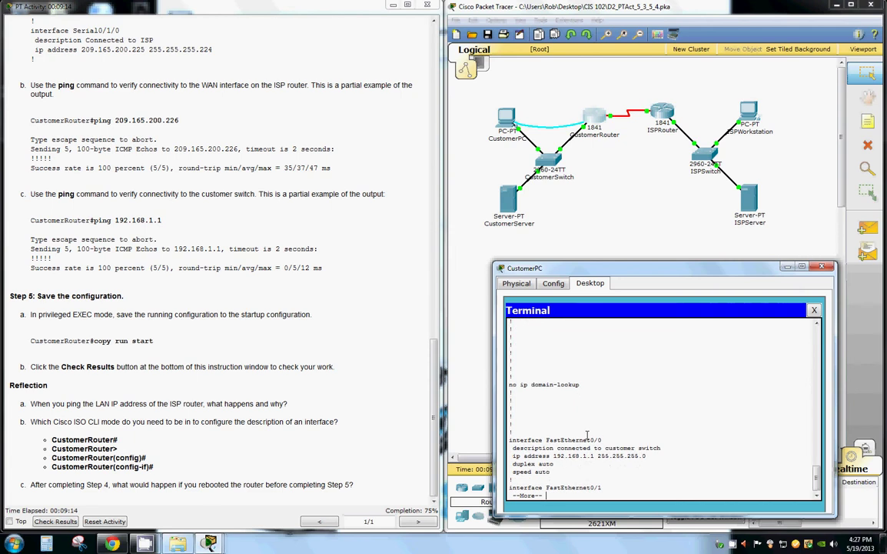
{"action": "key", "text": "Return"}
{"action": "key", "text": "Return"}
{"action": "key", "text": "Return"}
{"action": "key", "text": "Return"}
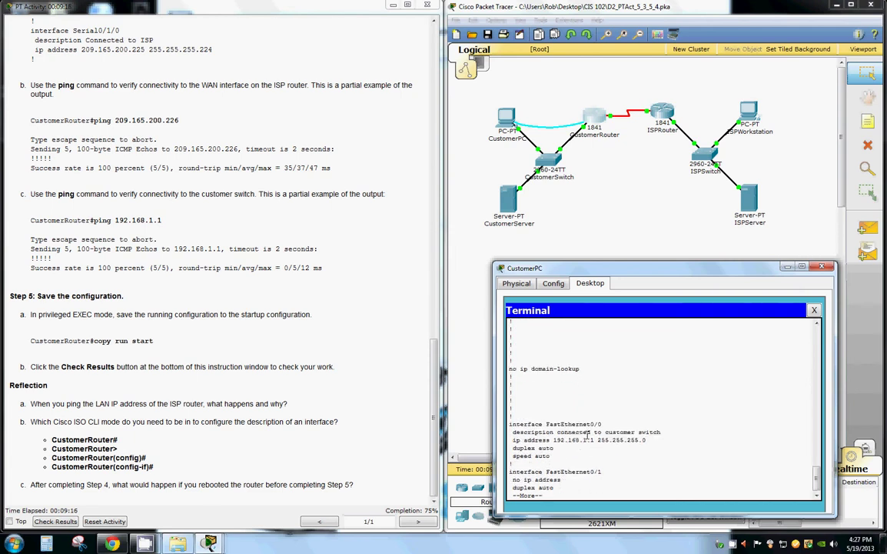
{"action": "key", "text": "Return"}
{"action": "key", "text": "Return"}
{"action": "key", "text": "Return"}
{"action": "key", "text": "Return"}
{"action": "key", "text": "Return"}
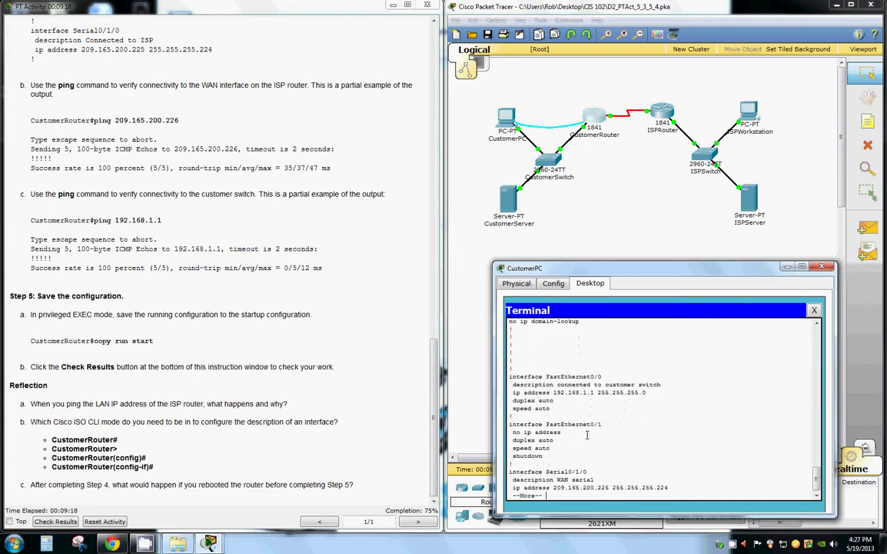
{"action": "key", "text": "Return"}
{"action": "key", "text": "Return"}
{"action": "key", "text": "Return"}
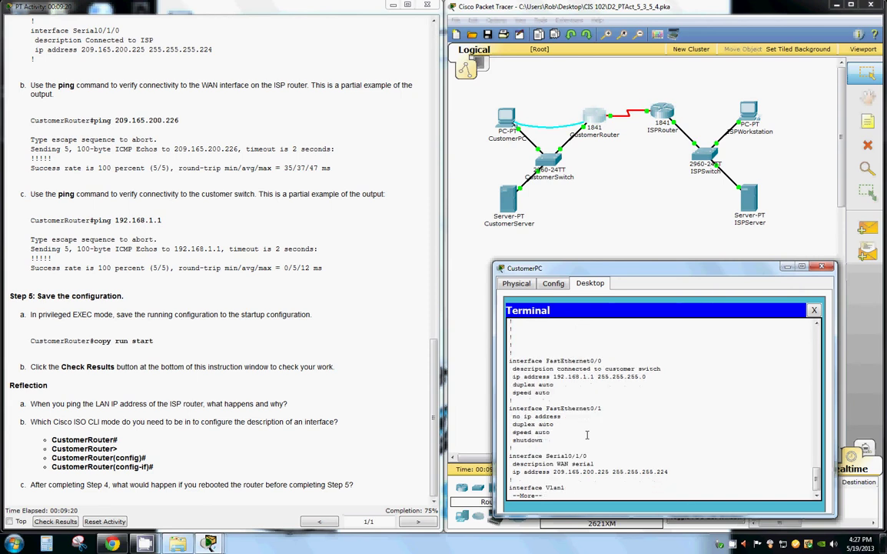
{"action": "key", "text": "Return"}
{"action": "key", "text": "Return"}
{"action": "key", "text": "Return"}
{"action": "key", "text": "Return"}
{"action": "key", "text": "Return"}
{"action": "key", "text": "Return"}
{"action": "key", "text": "Return"}
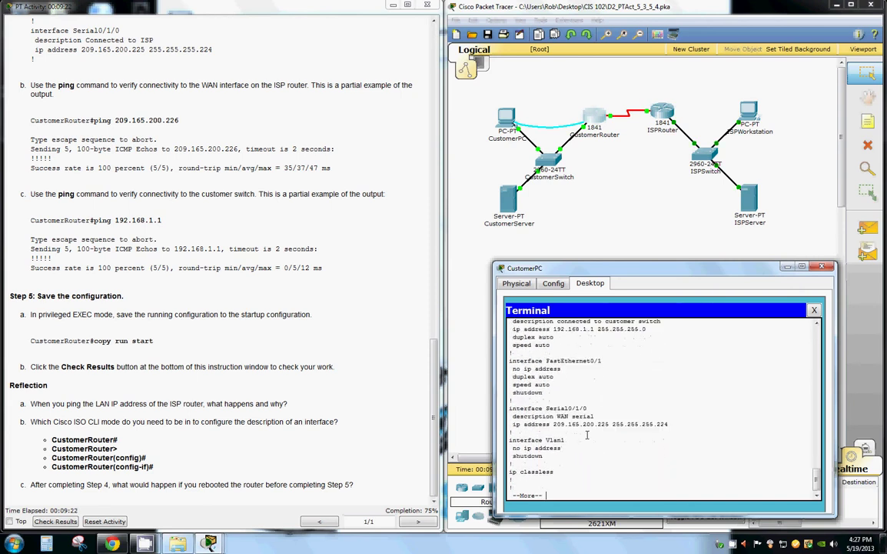
{"action": "key", "text": "Return"}
{"action": "key", "text": "Return"}
{"action": "key", "text": "Return"}
{"action": "key", "text": "Return"}
{"action": "key", "text": "Return"}
{"action": "key", "text": "Return"}
{"action": "key", "text": "Return"}
{"action": "key", "text": "Return"}
{"action": "key", "text": "Return"}
{"action": "key", "text": "Return"}
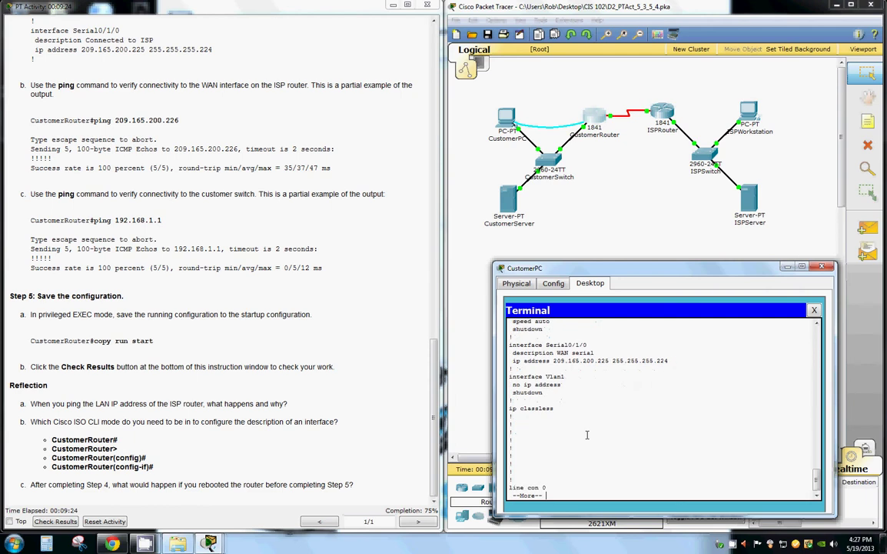
{"action": "key", "text": "Return"}
{"action": "key", "text": "Return"}
{"action": "key", "text": "Return"}
{"action": "key", "text": "Return"}
{"action": "key", "text": "Return"}
{"action": "key", "text": "Return"}
{"action": "key", "text": "Return"}
{"action": "key", "text": "Return"}
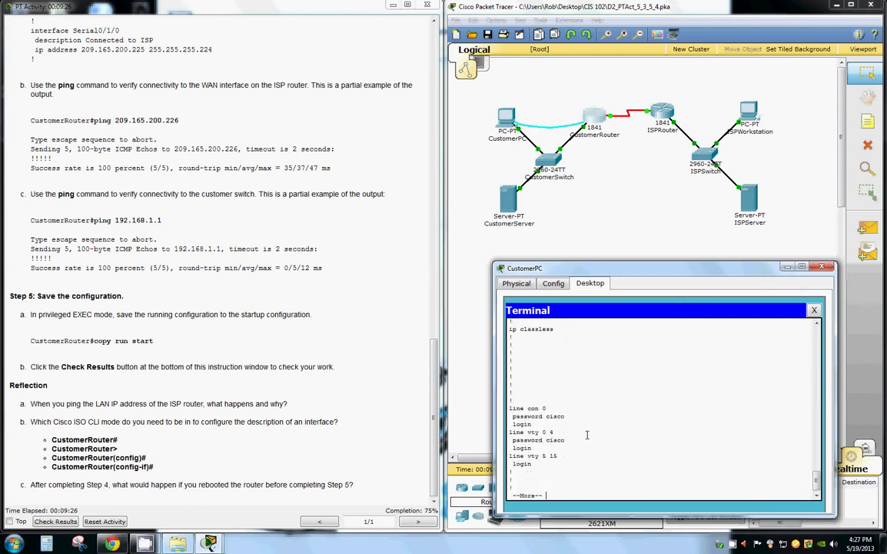
{"action": "key", "text": "Return"}
{"action": "key", "text": "Return"}
{"action": "key", "text": "Return"}
{"action": "key", "text": "Return"}
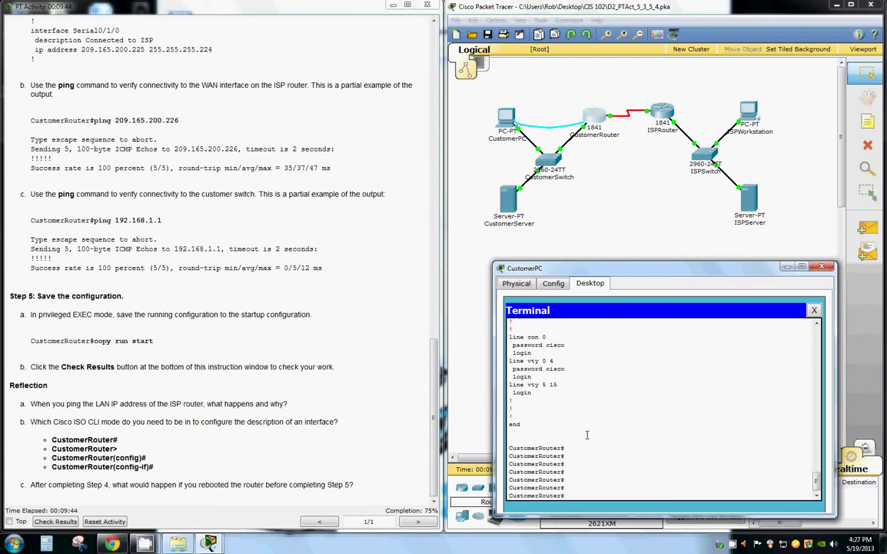
{"action": "type", "text": "ing 209.165"}
{"action": "key", "text": "BackSpace"}
{"action": "key", "text": "BackSpace"}
{"action": "key", "text": "BackSpace"}
{"action": "key", "text": "BackSpace"}
{"action": "key", "text": "BackSpace"}
{"action": "key", "text": "BackSpace"}
{"action": "key", "text": "BackSpace"}
{"action": "key", "text": "BackSpace"}
{"action": "key", "text": "BackSpace"}
{"action": "key", "text": "BackSpace"}
{"action": "key", "text": "BackSpace"}
{"action": "key", "text": "BackSpace"}
- Close the terminal and open CustomerPC's Command Prompt
{"action": "left_click", "coordinate": [553, 283]}
{"action": "left_click", "coordinate": [662, 282]}
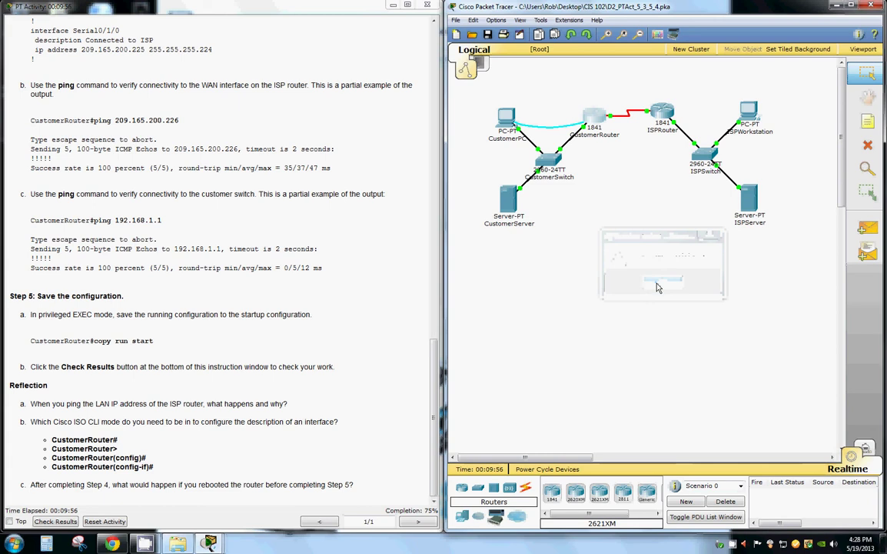
{"action": "left_click", "coordinate": [509, 125]}
{"action": "left_click", "coordinate": [551, 282]}
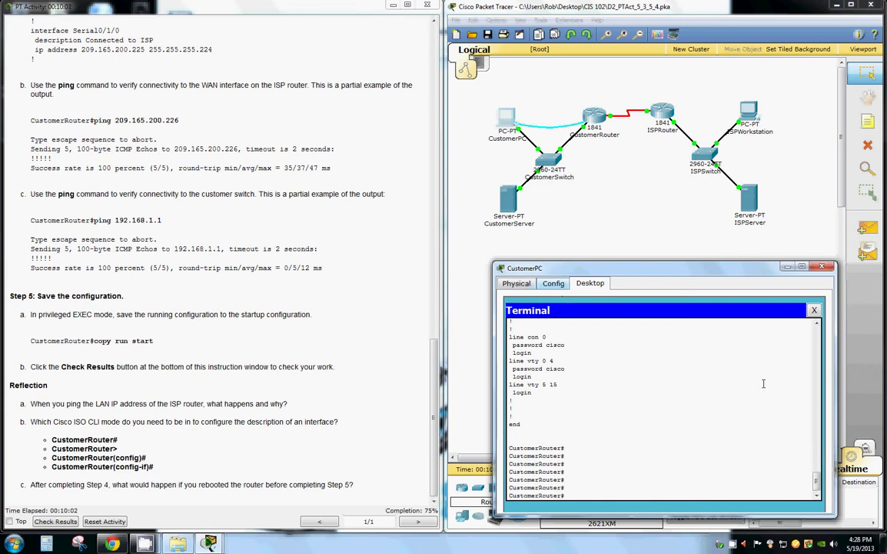
{"action": "left_click", "coordinate": [814, 310]}
{"action": "left_click", "coordinate": [727, 339]}
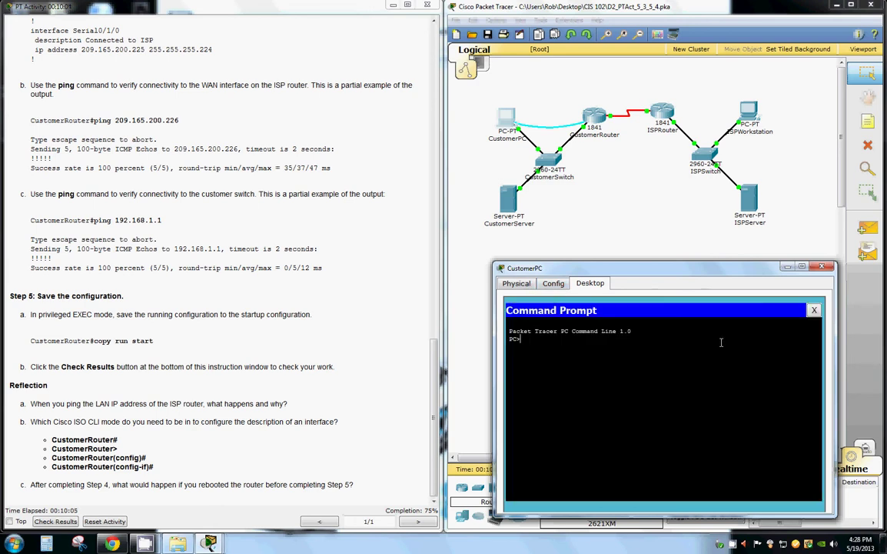
- Ping 209.165.200.226 from CustomerPC, pasting the address from the instructions; all four requests time out
{"action": "type", "text": "ping"}
{"action": "left_click", "coordinate": [180, 124]}
{"action": "left_click_drag", "start_coordinate": [180, 124], "coordinate": [121, 123]}
{"action": "right_click", "coordinate": [121, 123]}
{"action": "left_click", "coordinate": [135, 129]}
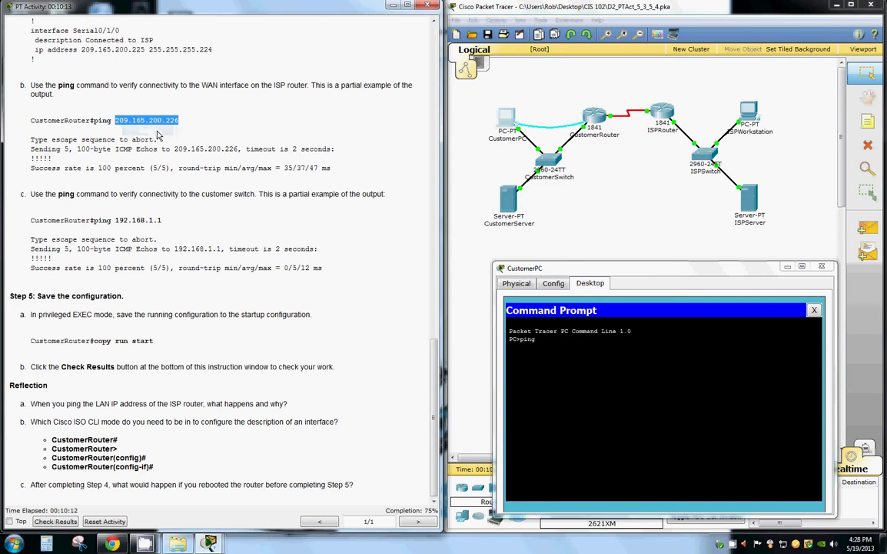
{"action": "left_click", "coordinate": [540, 338]}
{"action": "right_click", "coordinate": [540, 338]}
{"action": "left_click", "coordinate": [560, 356]}
{"action": "key", "text": "Return"}
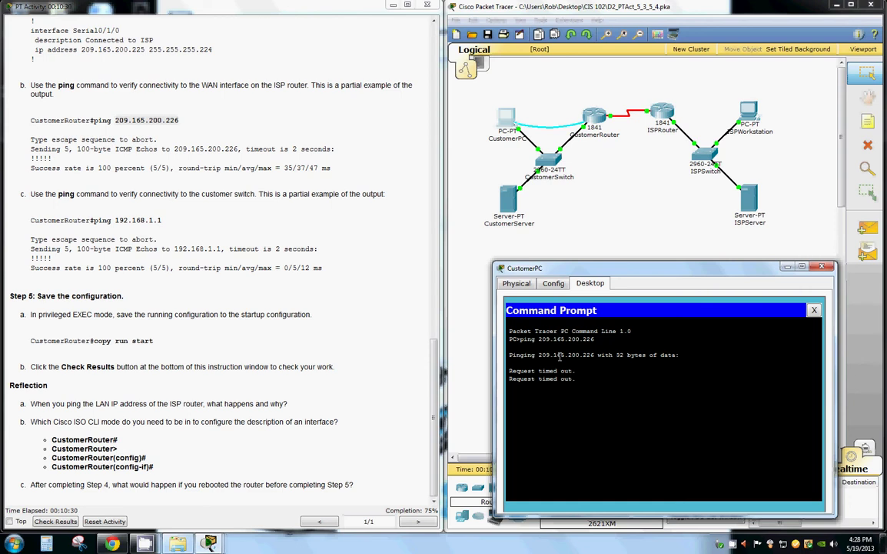
{"action": "left_click", "coordinate": [431, 350]}
{"action": "scroll", "coordinate": [430, 350], "scroll_direction": "up", "scroll_amount": 3}
{"action": "left_click_drag", "start_coordinate": [429, 336], "coordinate": [428, 321]}
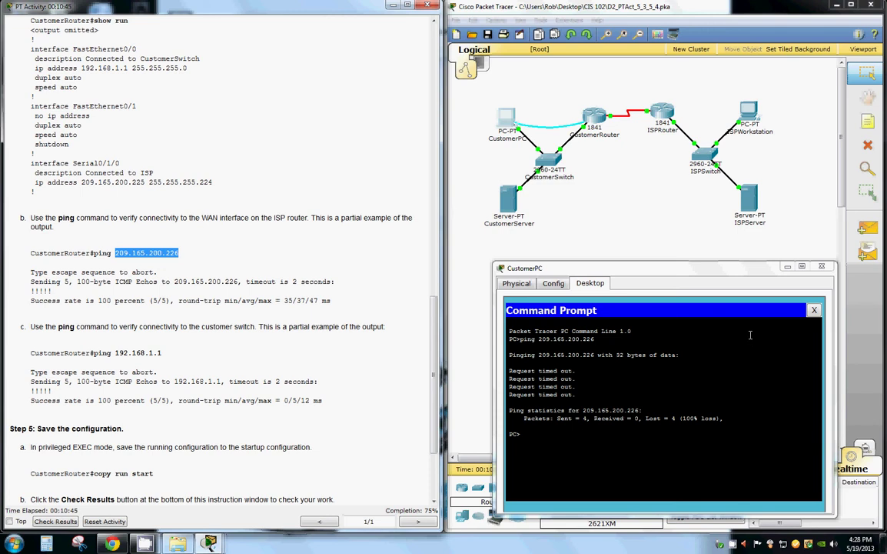
- Reopen CustomerPC's Terminal console connection to CustomerRouter with default settings
{"action": "left_click", "coordinate": [814, 310]}
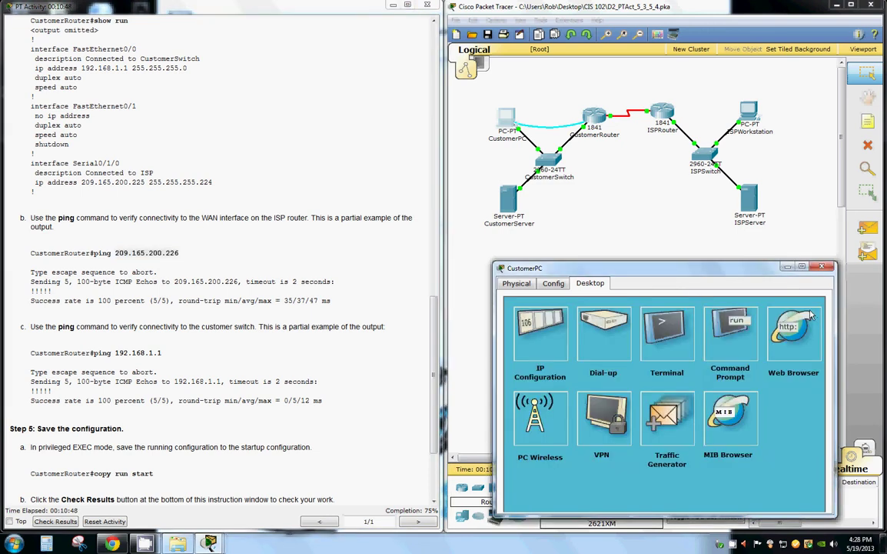
{"action": "left_click", "coordinate": [667, 332]}
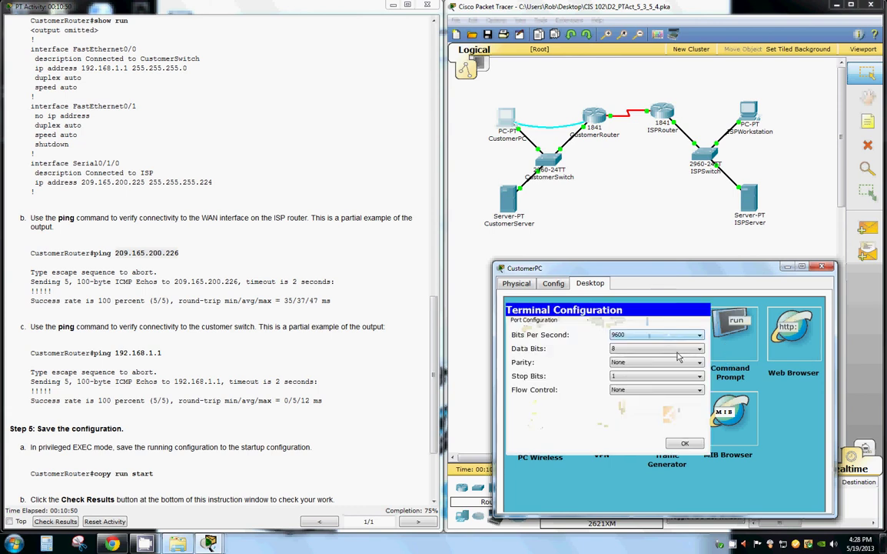
{"action": "left_click", "coordinate": [685, 443]}
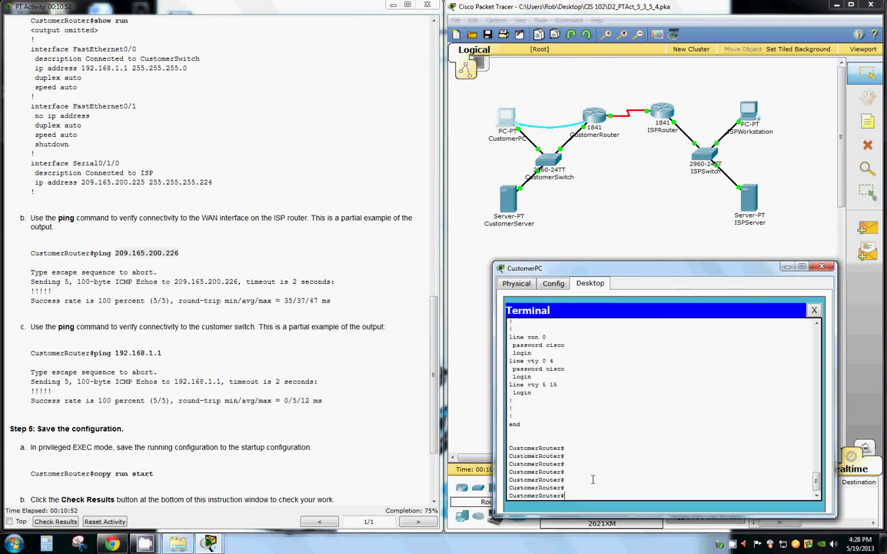
- Ping 209.165.200.226 from the router, pasting the address copied from the instructions
{"action": "type", "text": "ping"}
{"action": "left_click_drag", "start_coordinate": [180, 255], "coordinate": [115, 254]}
{"action": "right_click", "coordinate": [117, 254]}
{"action": "left_click", "coordinate": [140, 258]}
{"action": "right_click", "coordinate": [587, 493]}
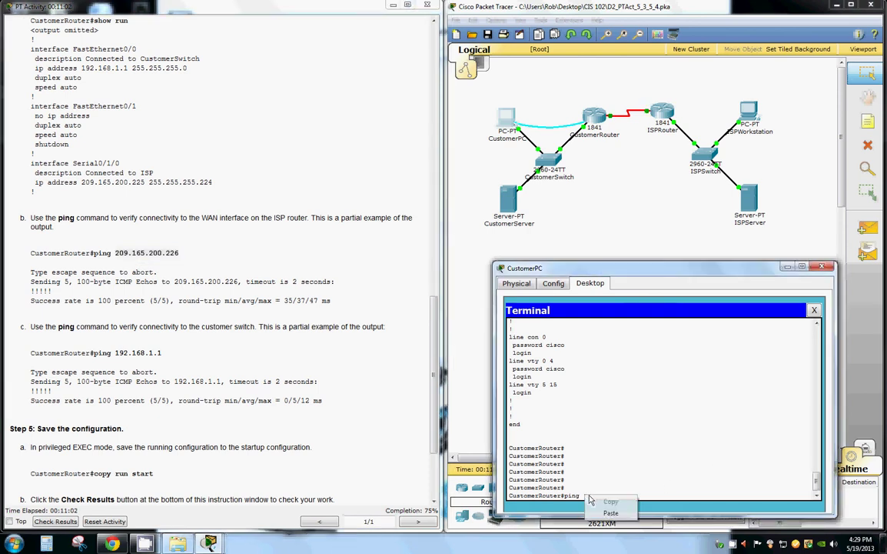
{"action": "left_click", "coordinate": [608, 509]}
{"action": "key", "text": "Return"}
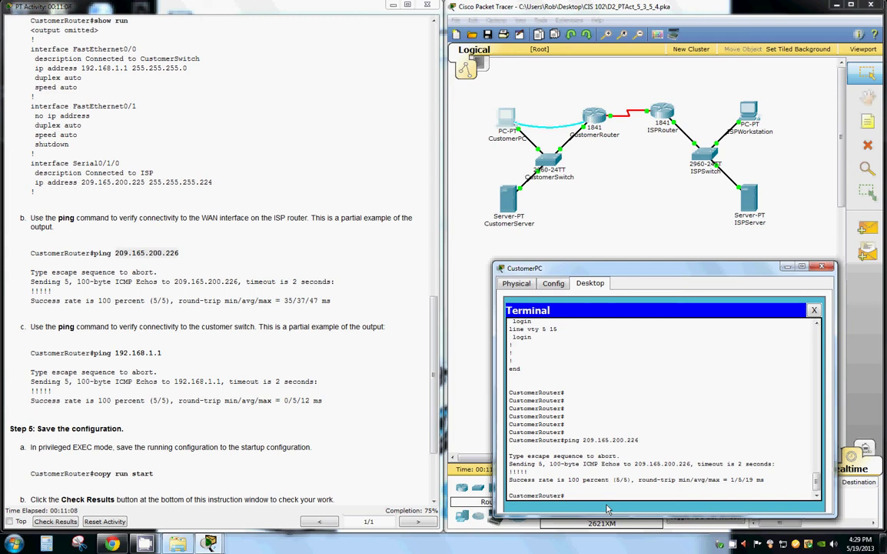
- Copy 'ping 192.168.1.1' from the instructions and run it at the CustomerRouter# prompt
{"action": "left_click", "coordinate": [159, 353]}
{"action": "left_click_drag", "start_coordinate": [159, 352], "coordinate": [94, 353]}
{"action": "right_click", "coordinate": [125, 355]}
{"action": "left_click", "coordinate": [130, 362]}
{"action": "right_click", "coordinate": [568, 496]}
{"action": "left_click", "coordinate": [568, 496]}
{"action": "left_click", "coordinate": [593, 513]}
{"action": "key", "text": "Return"}
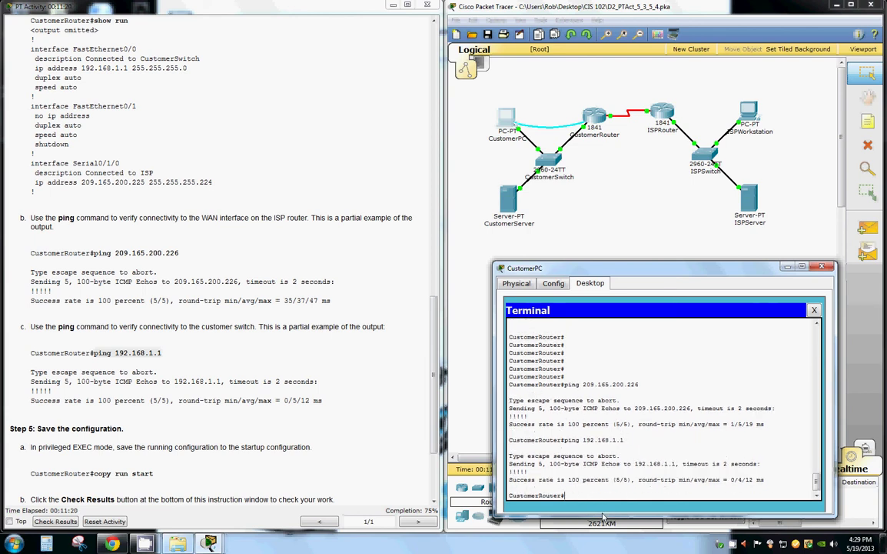
- Scroll down the instructions to read the next task
{"action": "left_click", "coordinate": [392, 344]}
{"action": "scroll", "coordinate": [392, 343], "scroll_direction": "down", "scroll_amount": 2}
{"action": "scroll", "coordinate": [423, 417], "scroll_direction": "down", "scroll_amount": 2}
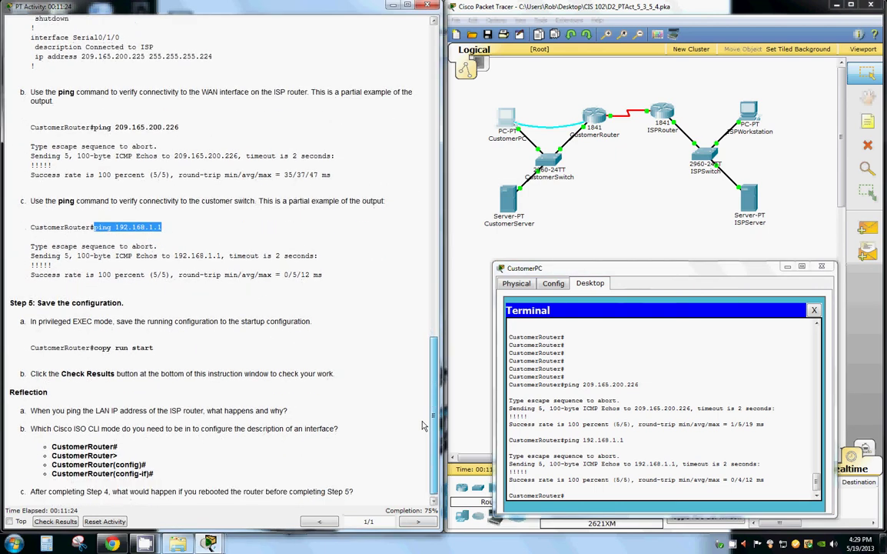
{"action": "scroll", "coordinate": [422, 427], "scroll_direction": "down", "scroll_amount": 1}
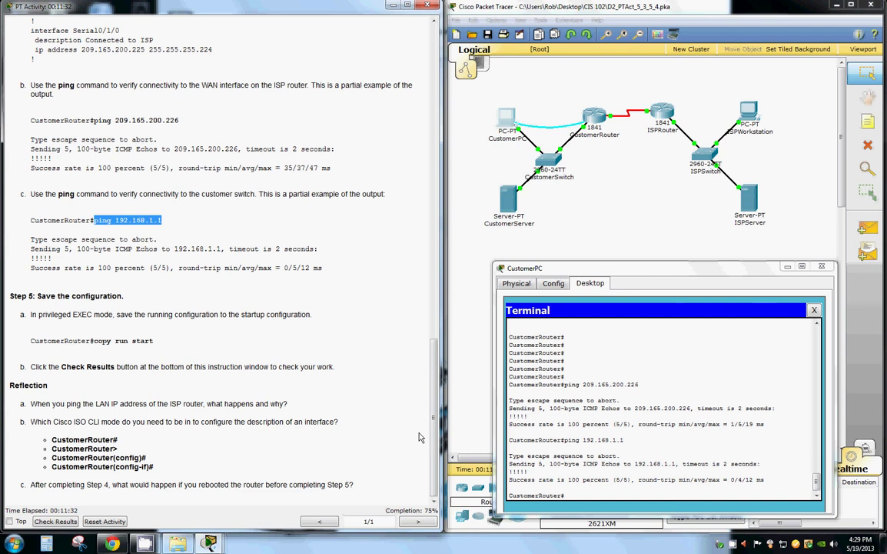
- Save CustomerRouter's running config to startup-config with copy run start, then move the CustomerPC window aside
{"action": "left_click", "coordinate": [576, 496]}
{"action": "type", "text": "copy run start"}
{"action": "key", "text": "Return"}
{"action": "key", "text": "Return"}
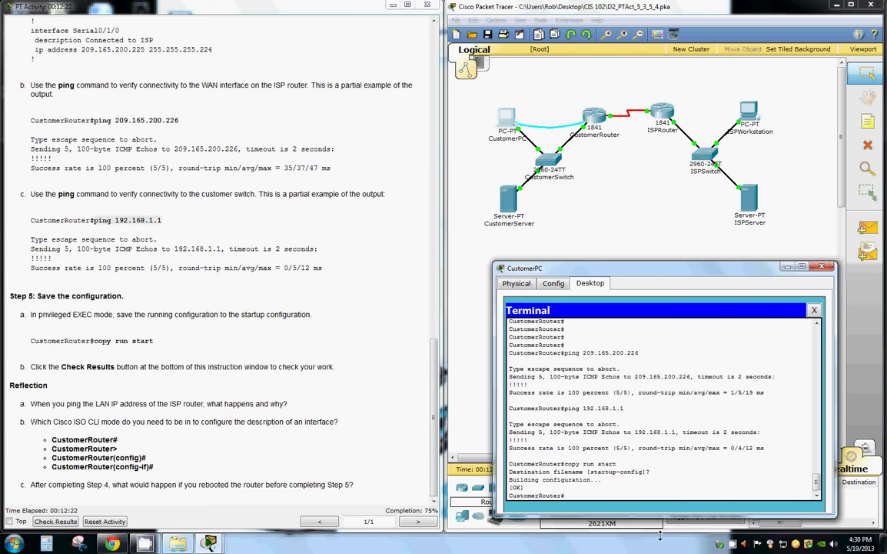
{"action": "left_click_drag", "start_coordinate": [647, 276], "coordinate": [513, 155]}
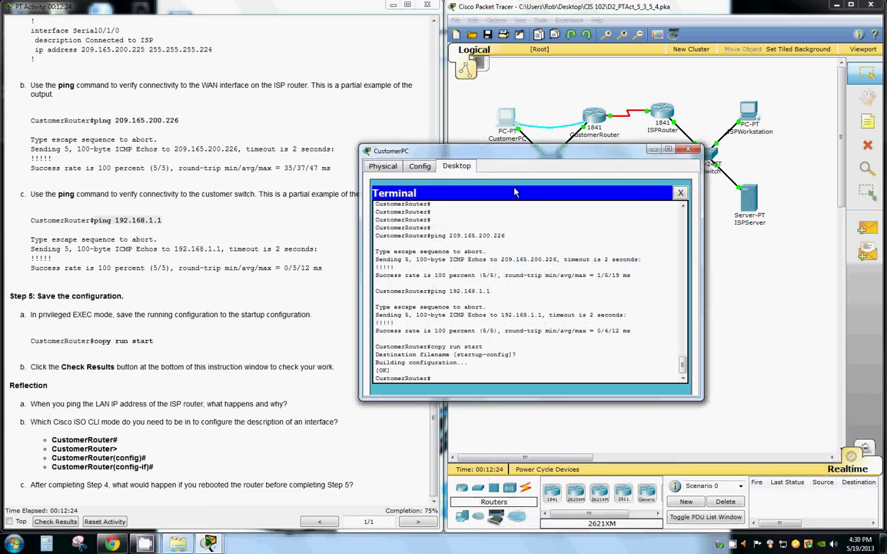
{"action": "right_click", "coordinate": [733, 544]}
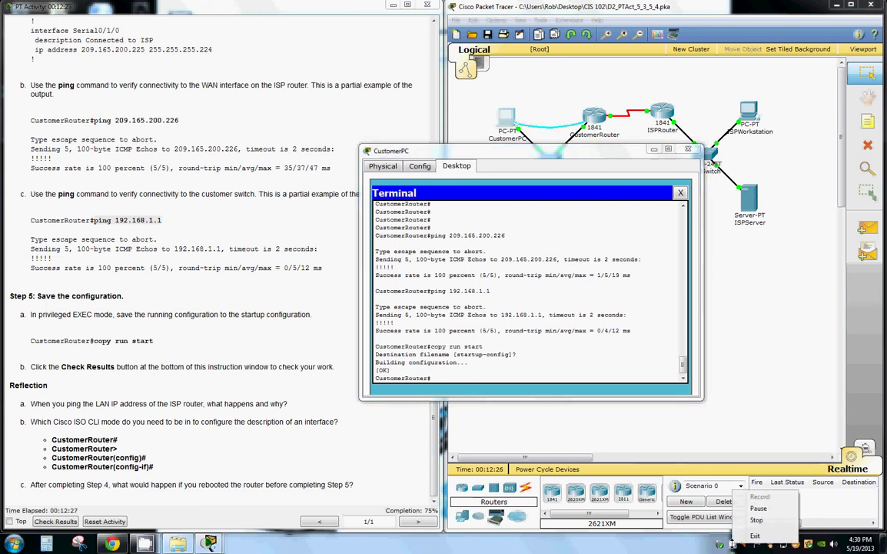